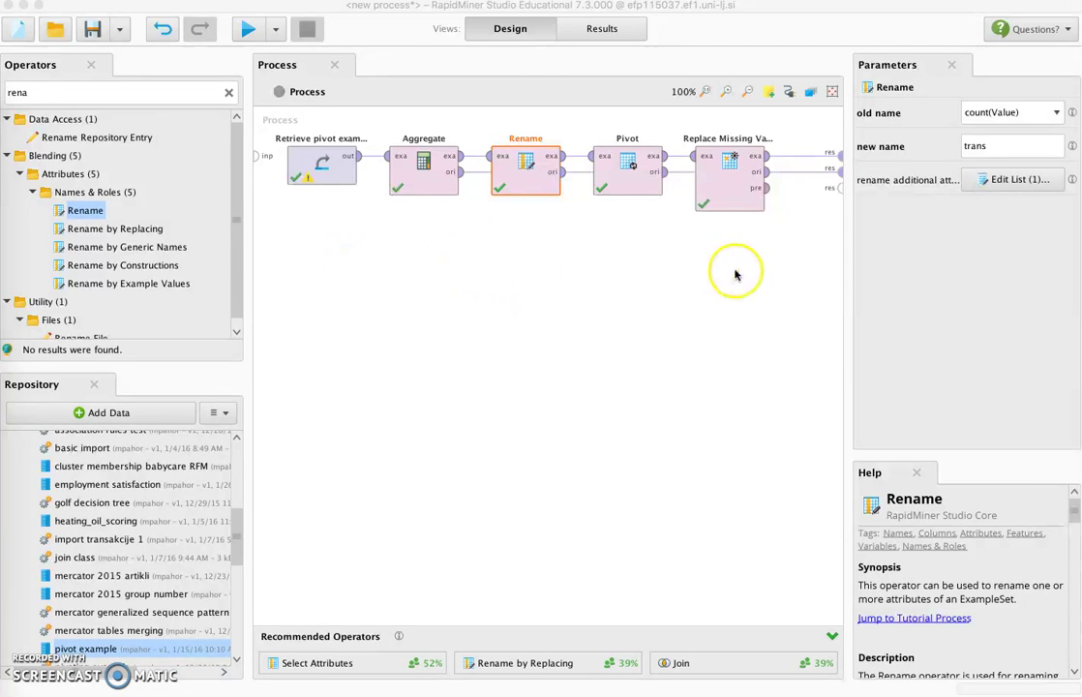
- Review the finished process's results: the pivoted per-customer table and the original 16-row data
{"action": "left_click", "coordinate": [612, 35]}
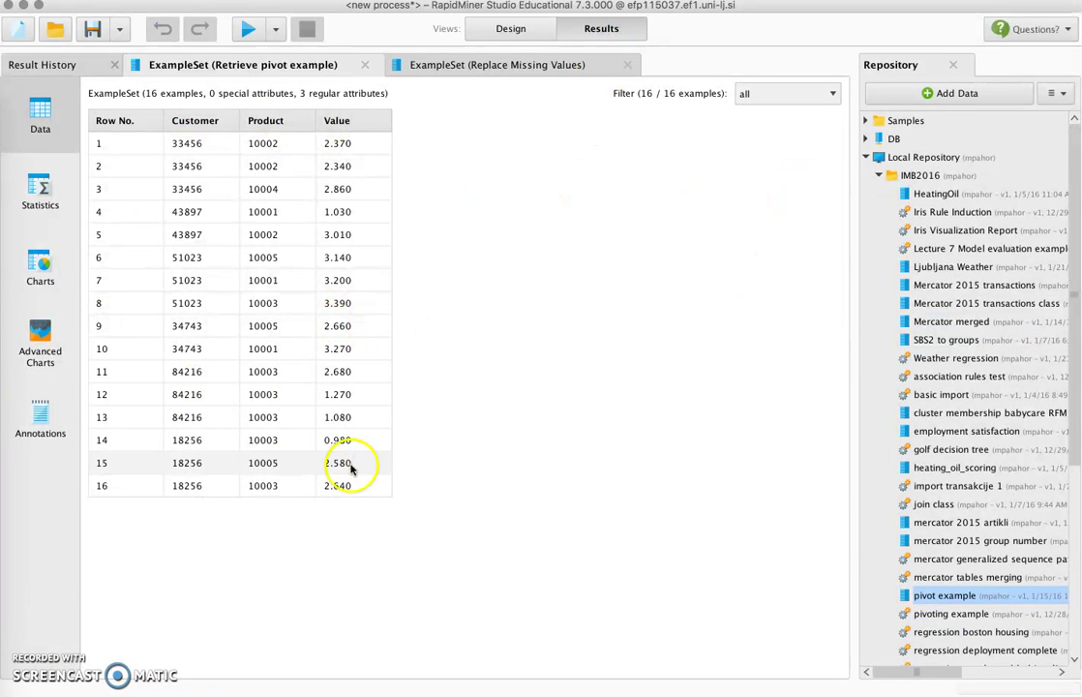
{"action": "left_click", "coordinate": [503, 65]}
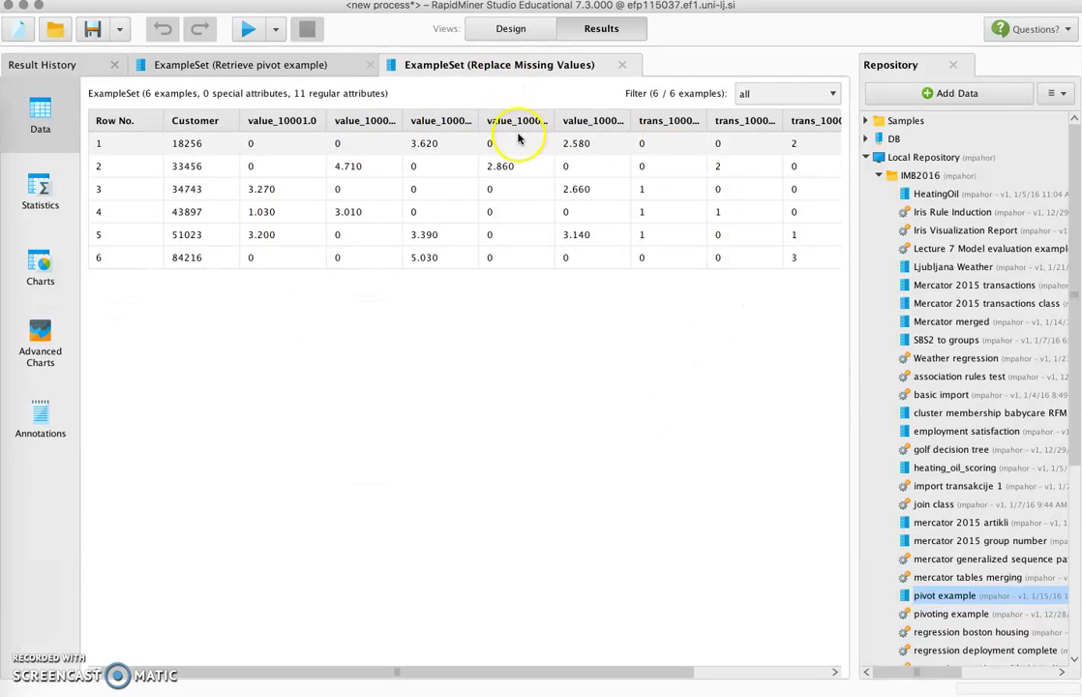
{"action": "left_click", "coordinate": [322, 66]}
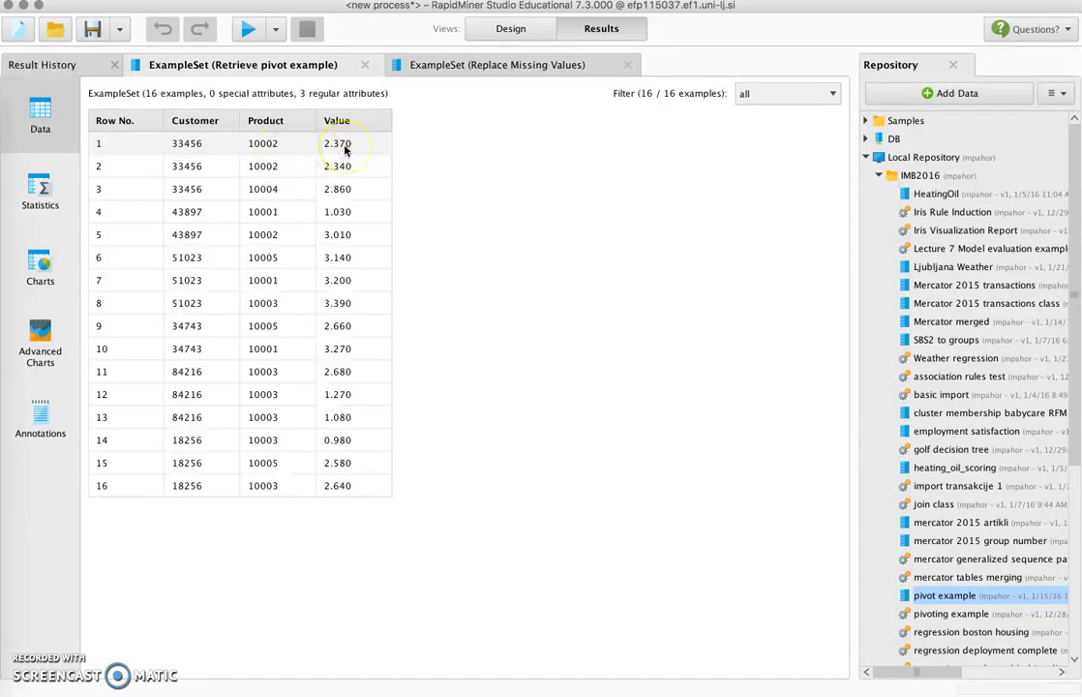
{"action": "left_click", "coordinate": [478, 66]}
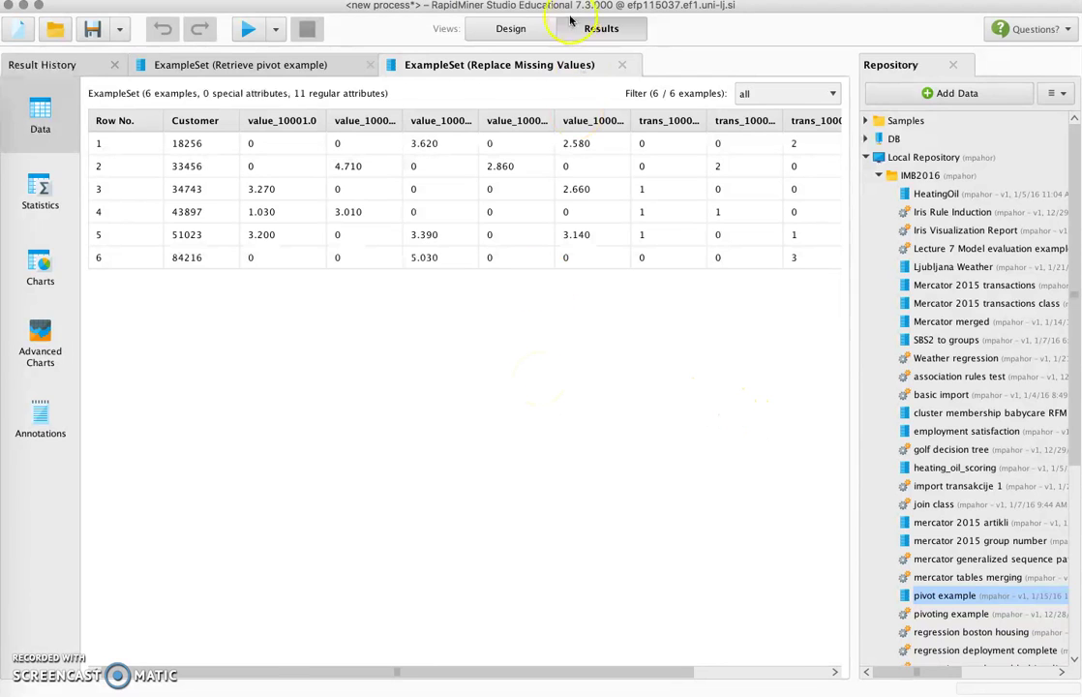
{"action": "left_click", "coordinate": [510, 28]}
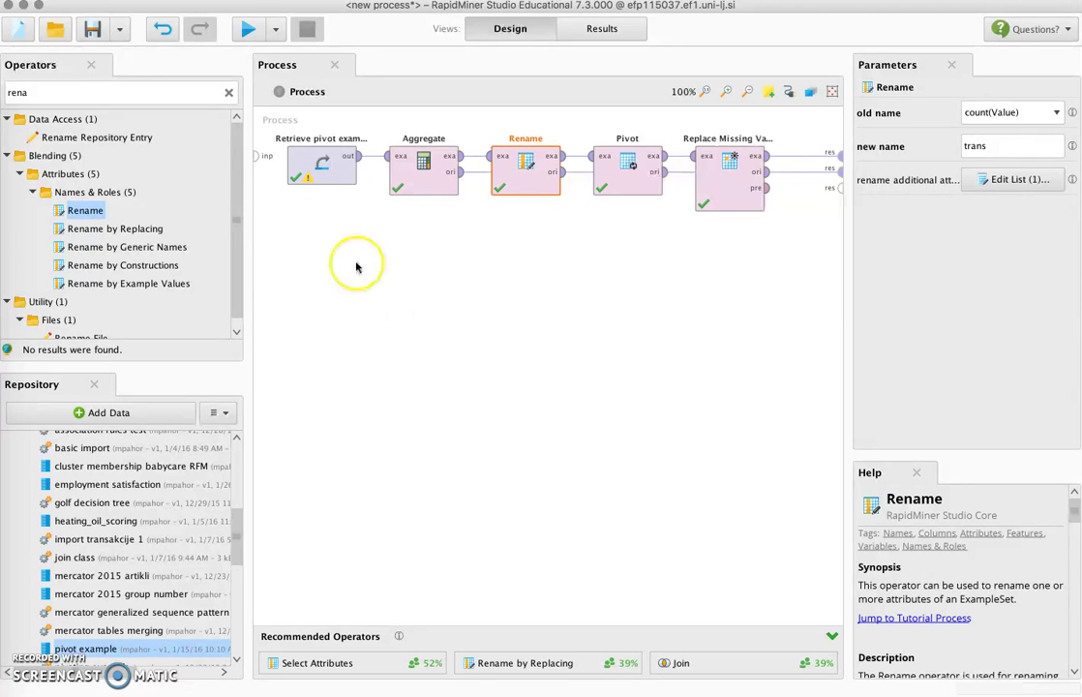
- Start a new blank process without saving the previous one
{"action": "left_click", "coordinate": [20, 29]}
{"action": "left_click", "coordinate": [455, 215]}
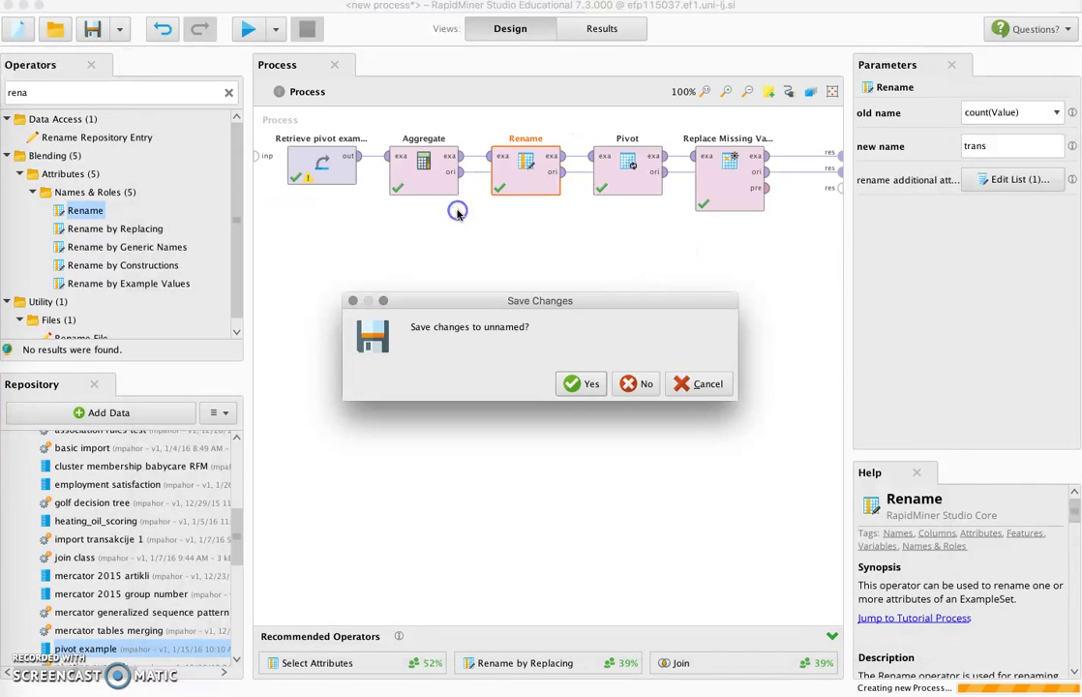
{"action": "left_click", "coordinate": [586, 385]}
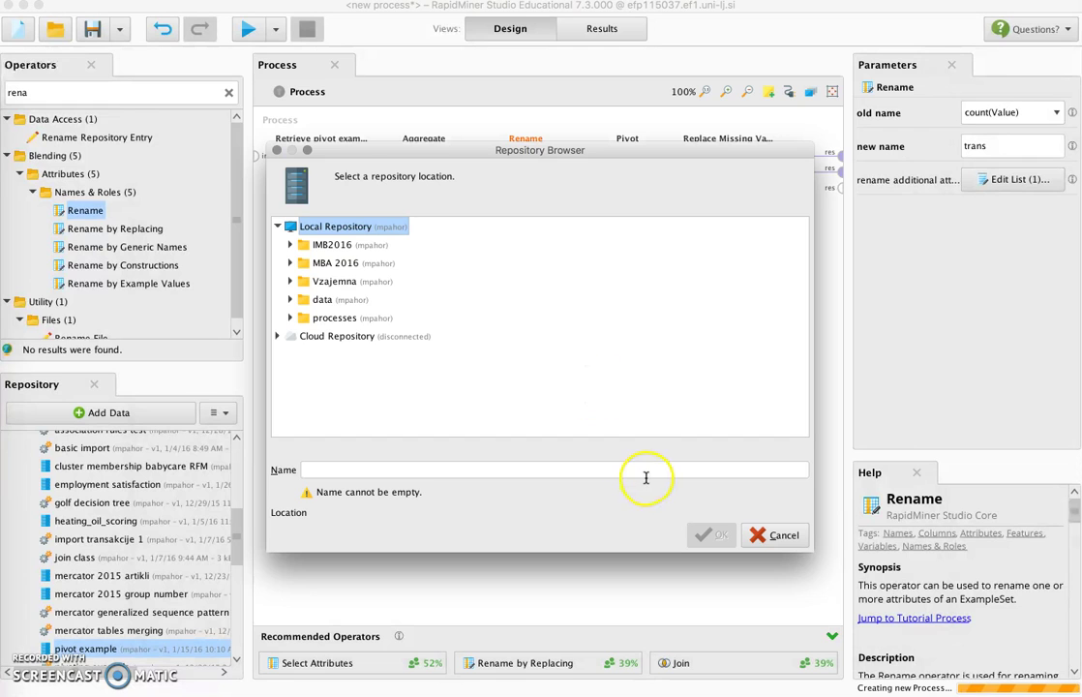
{"action": "left_click", "coordinate": [771, 535]}
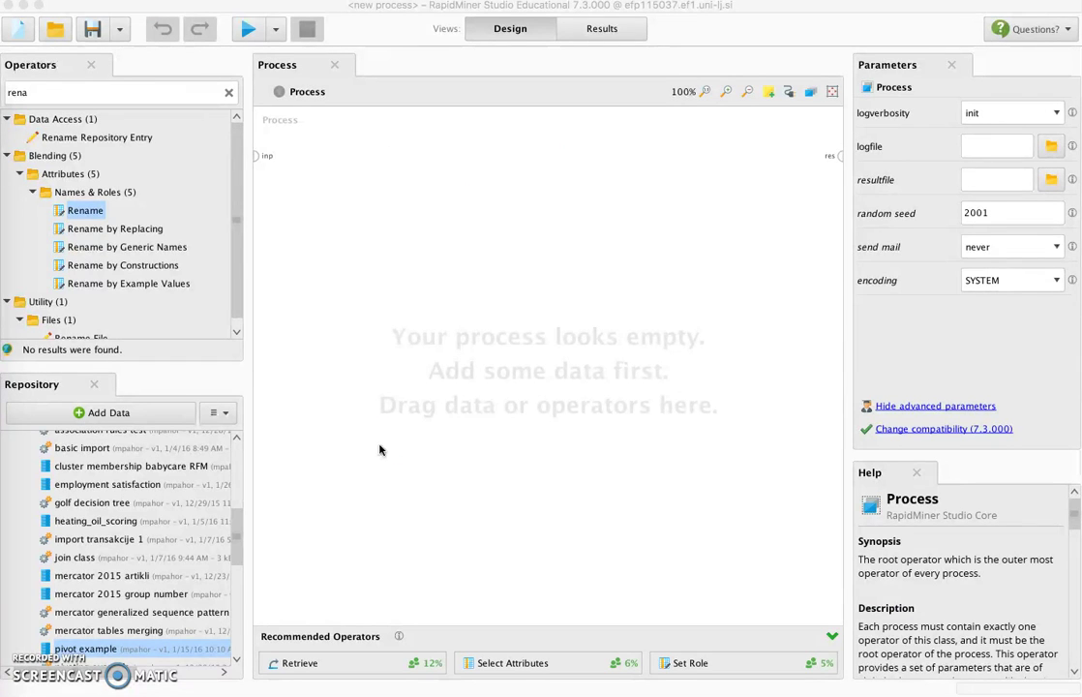
- Retrieve 'pivot example' from the Repository, wire it to the result, and run it
{"action": "left_click_drag", "start_coordinate": [334, 450], "coordinate": [240, 482]}
{"action": "left_click_drag", "start_coordinate": [82, 648], "coordinate": [375, 164]}
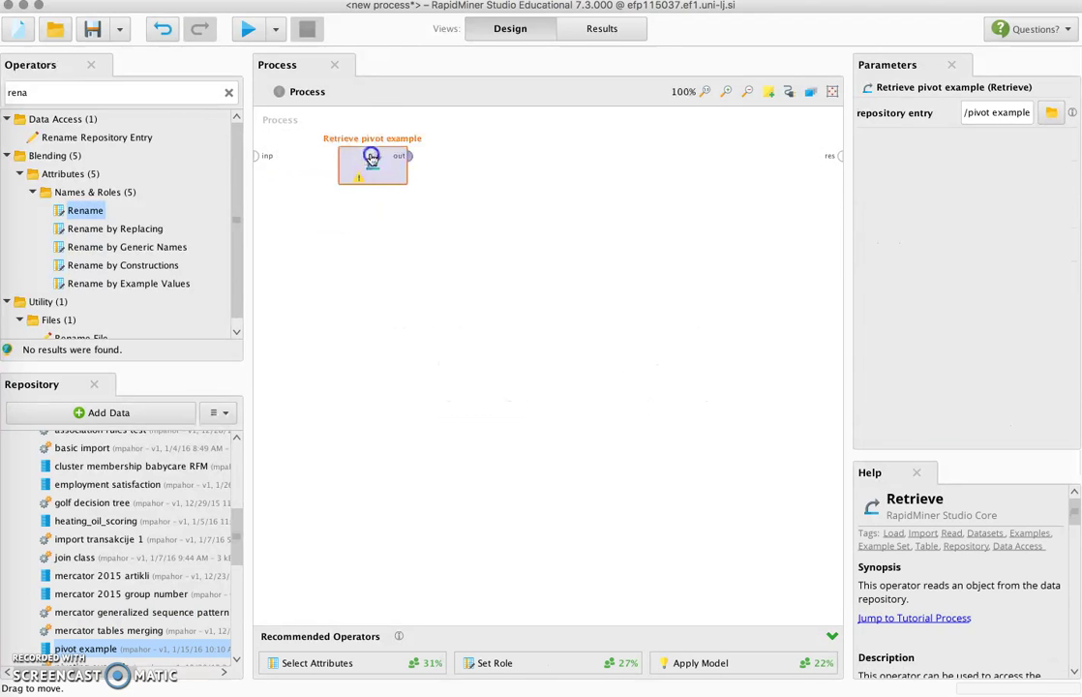
{"action": "left_click", "coordinate": [789, 93]}
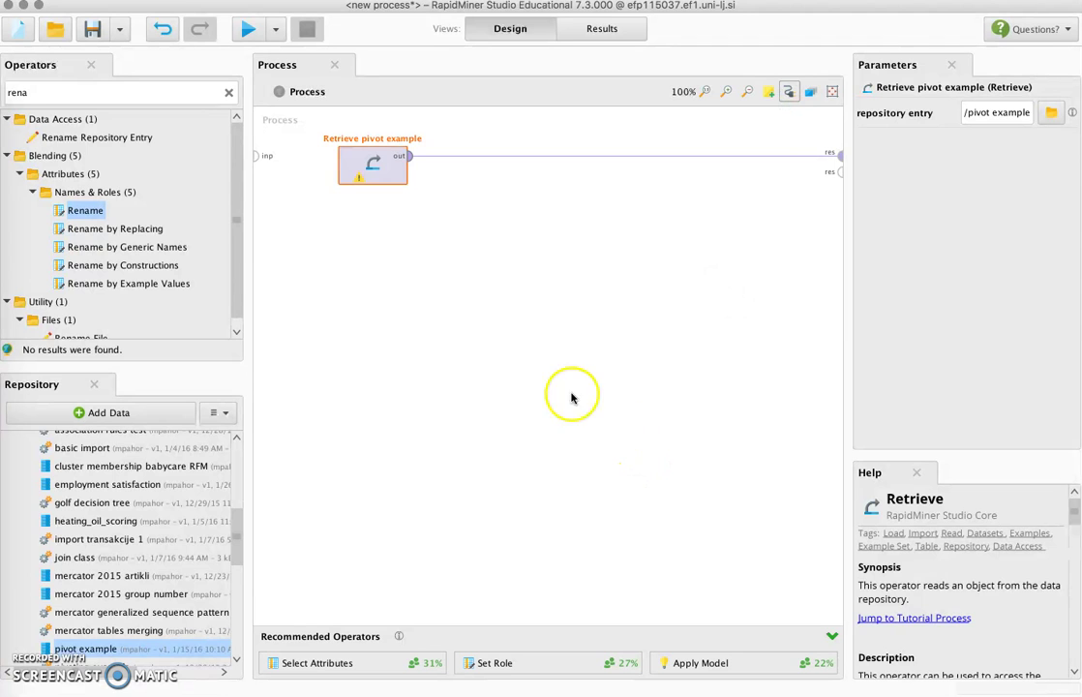
{"action": "left_click", "coordinate": [252, 31]}
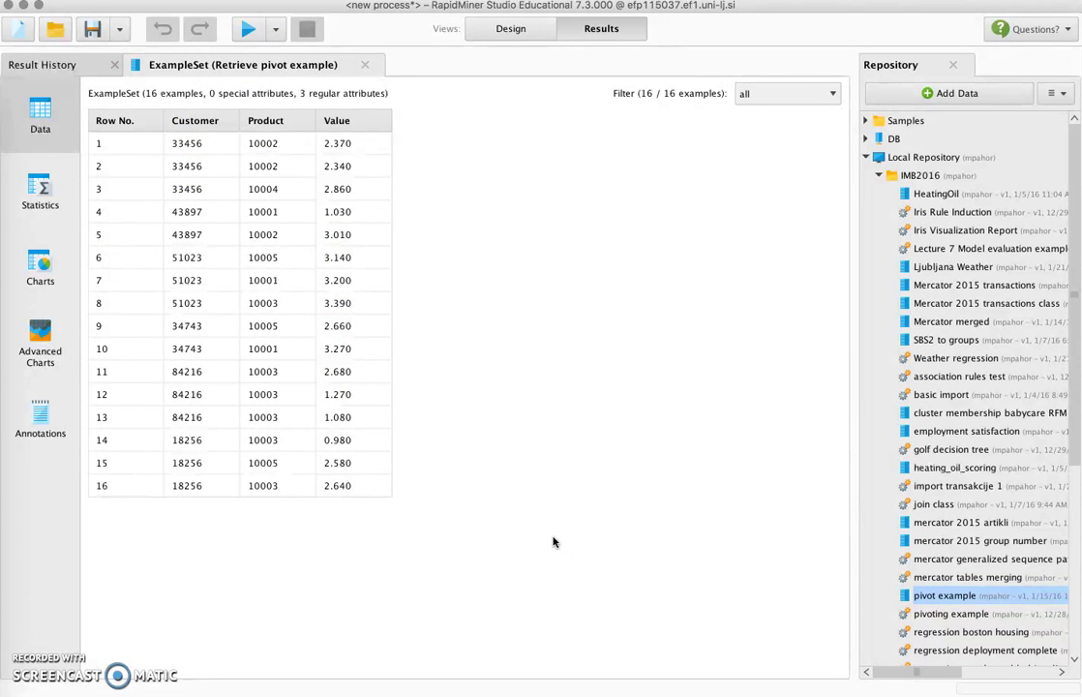
- Check the first stored result in Result History, then go back to Design
{"action": "left_click", "coordinate": [534, 29]}
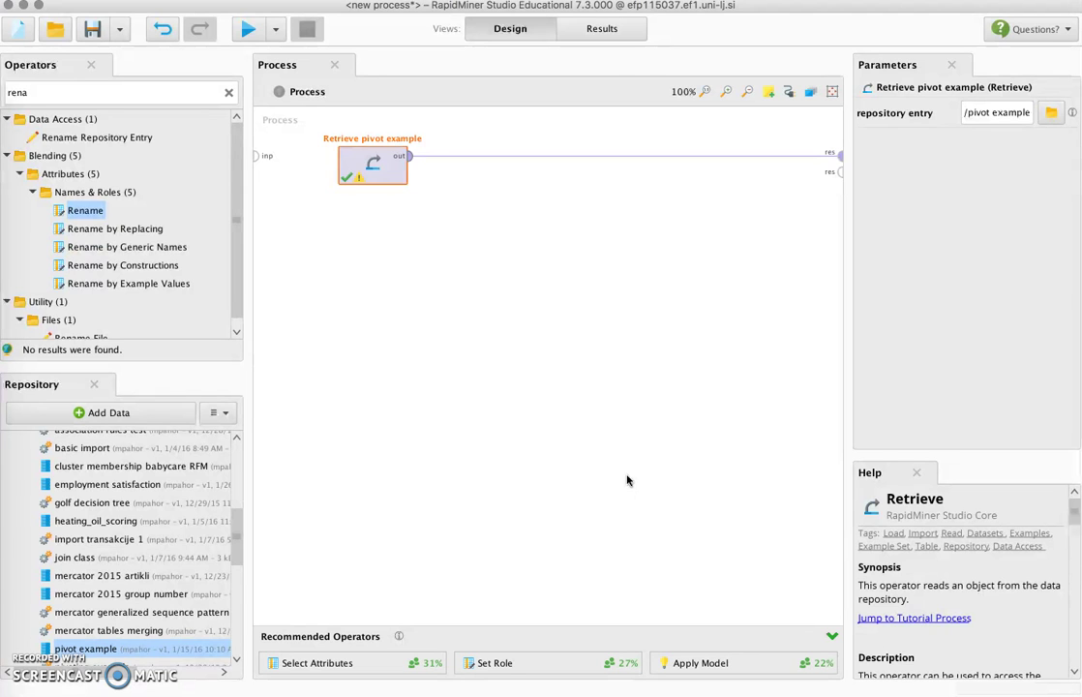
{"action": "left_click", "coordinate": [614, 29]}
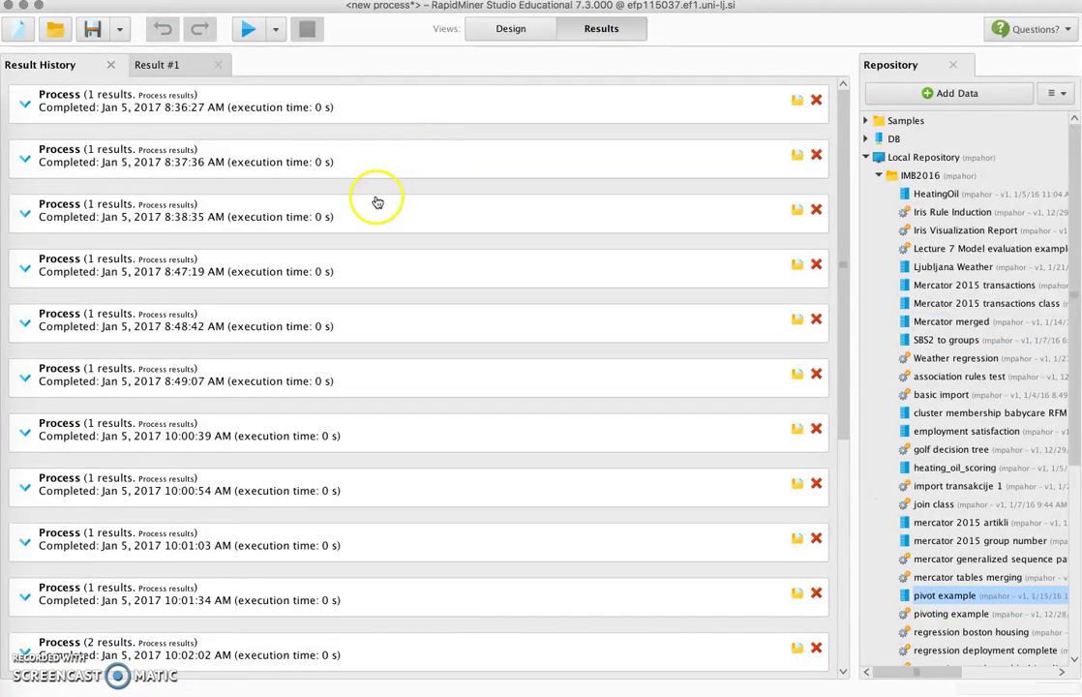
{"action": "left_click", "coordinate": [188, 69]}
{"action": "left_click", "coordinate": [494, 30]}
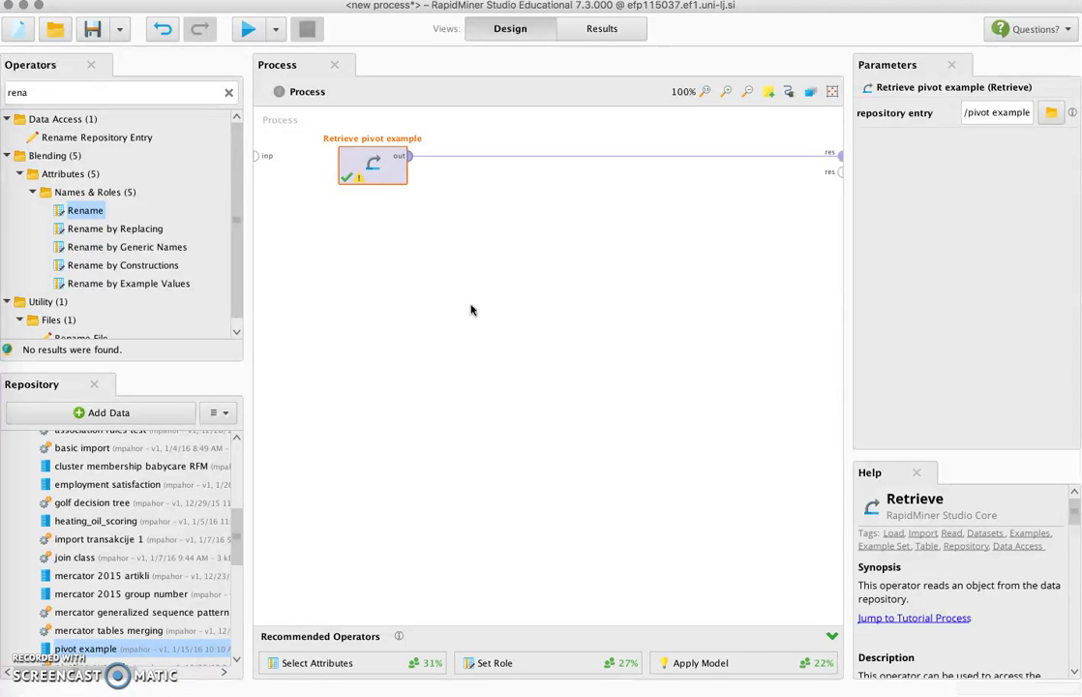
- Search operators for 'pivot' and insert Pivot between Retrieve pivot example and the res port
{"action": "double_click", "coordinate": [209, 92]}
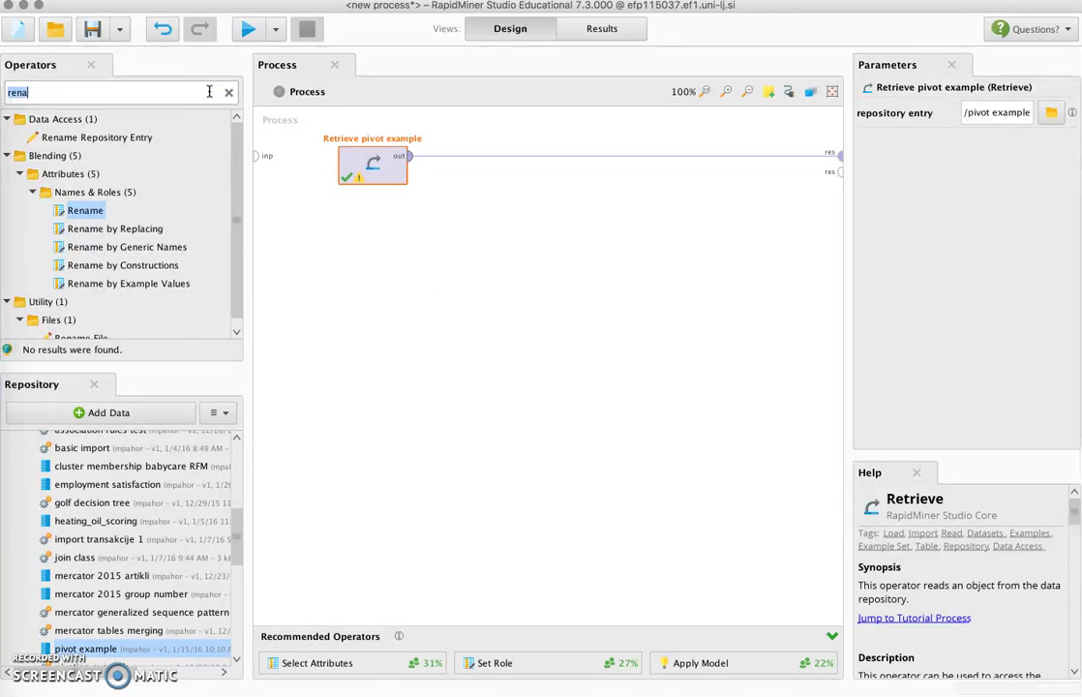
{"action": "type", "text": "pivot"}
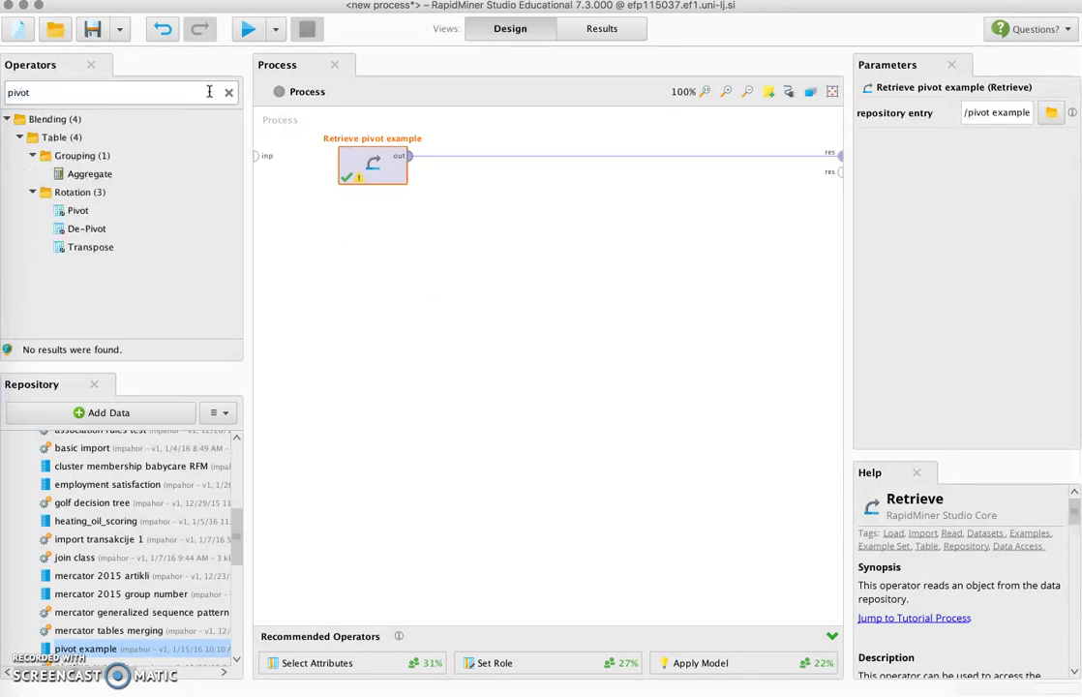
{"action": "left_click_drag", "start_coordinate": [67, 175], "coordinate": [528, 158]}
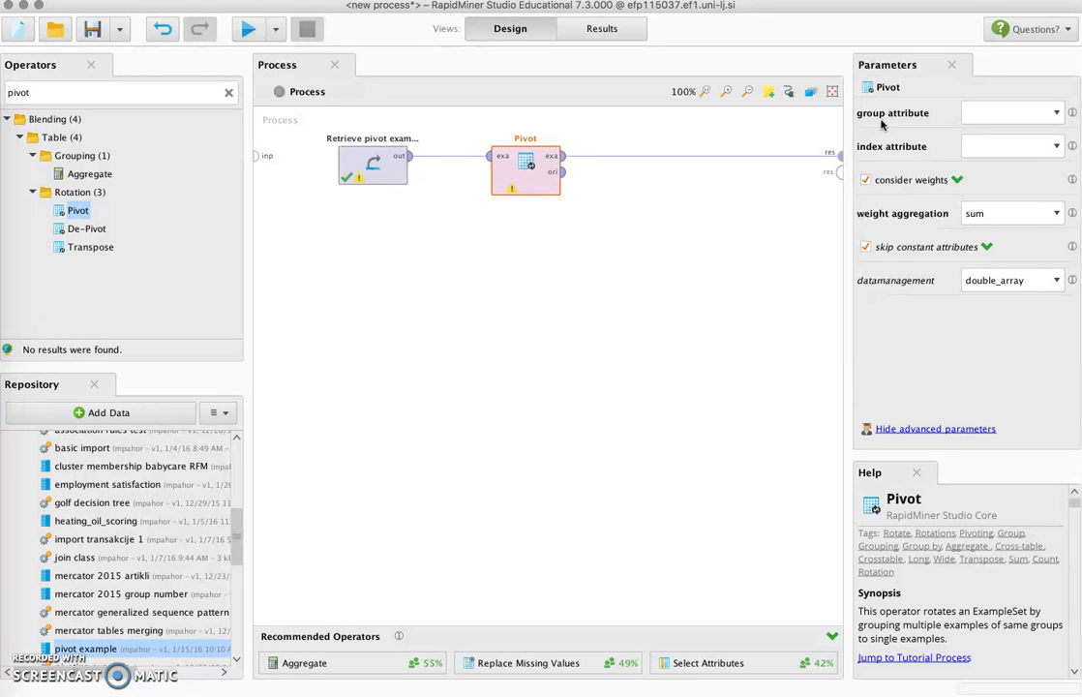
- Set Pivot's group attribute to Customer and index attribute to Product, then run the process
{"action": "left_click", "coordinate": [888, 155]}
{"action": "left_click", "coordinate": [1057, 113]}
{"action": "left_click", "coordinate": [1041, 131]}
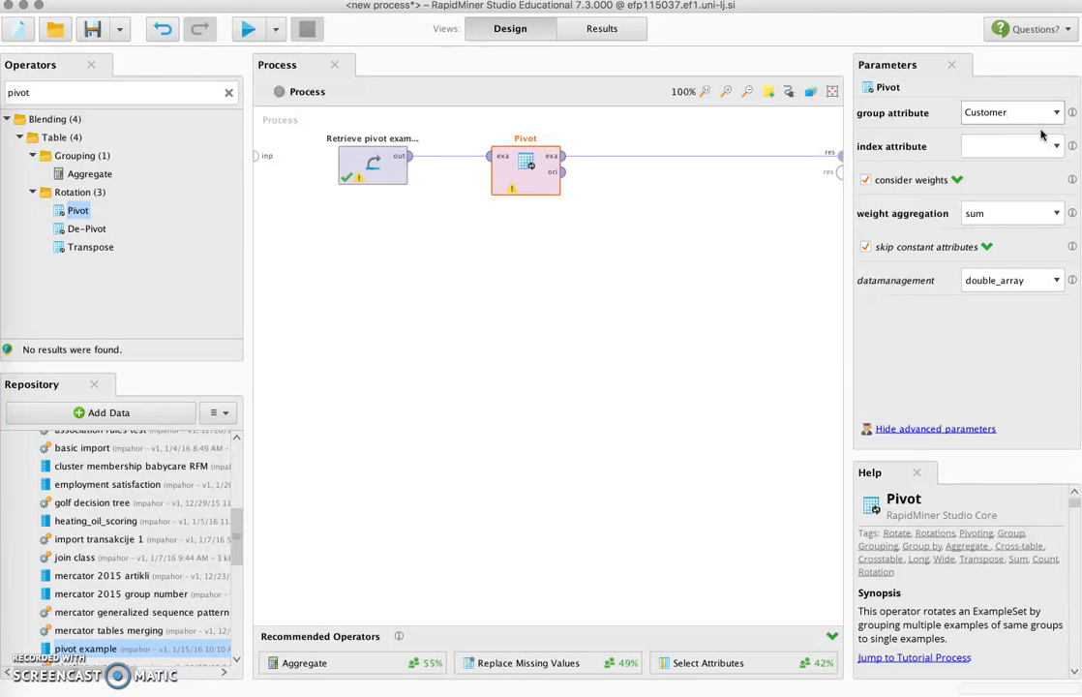
{"action": "left_click", "coordinate": [1046, 143]}
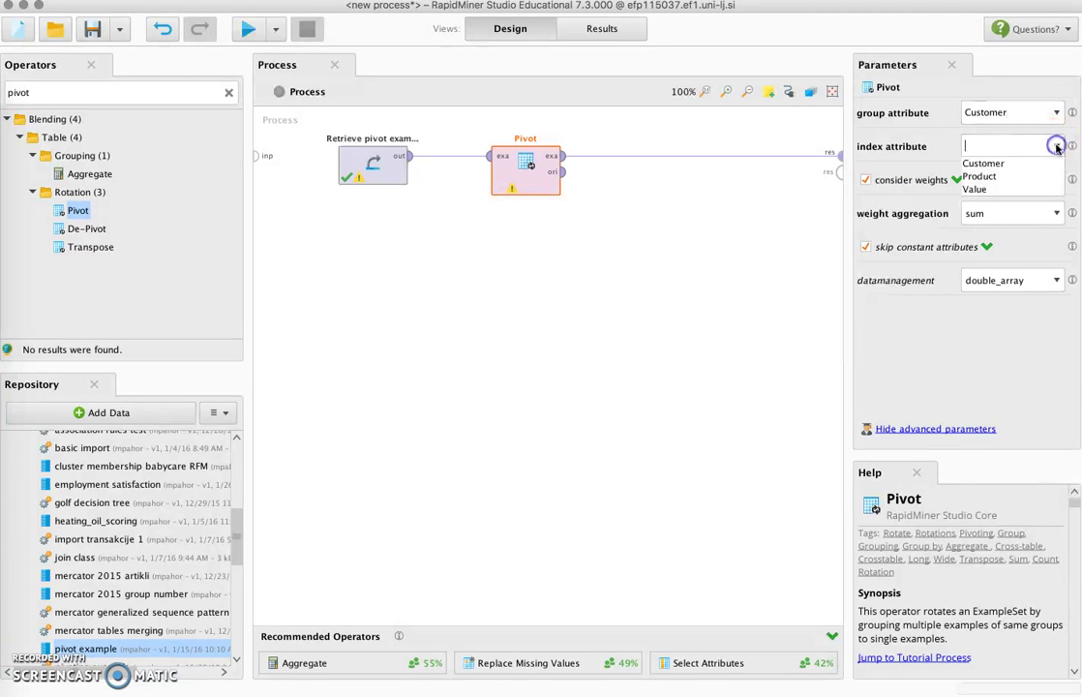
{"action": "left_click", "coordinate": [1042, 178]}
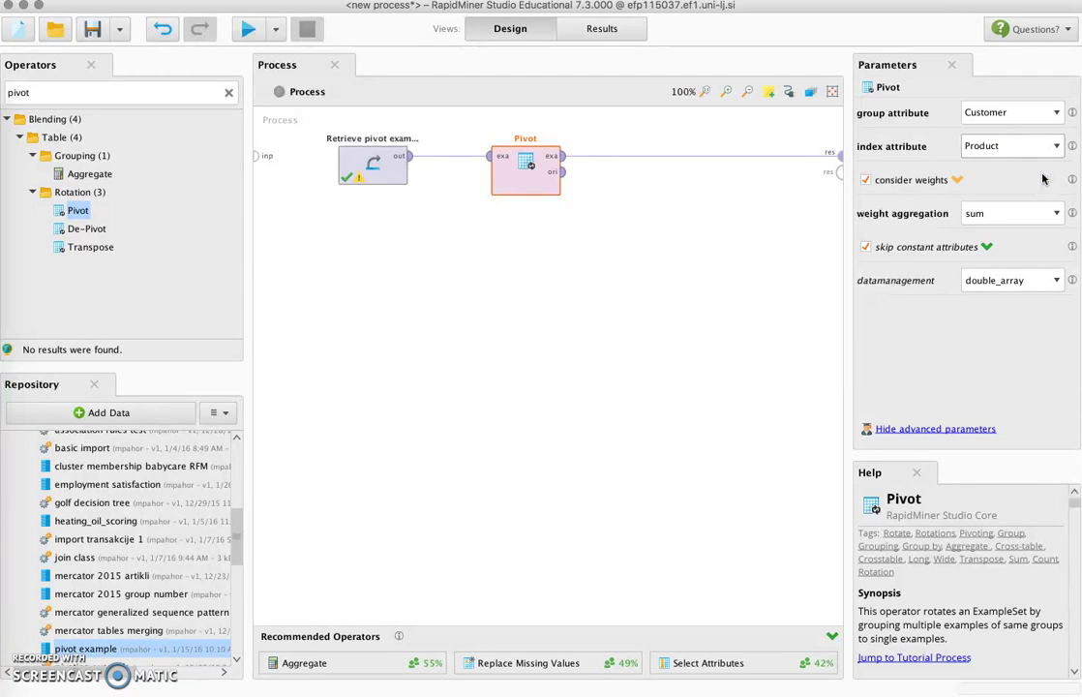
{"action": "left_click", "coordinate": [1059, 171]}
{"action": "left_click", "coordinate": [1016, 146]}
{"action": "left_click", "coordinate": [1057, 146]}
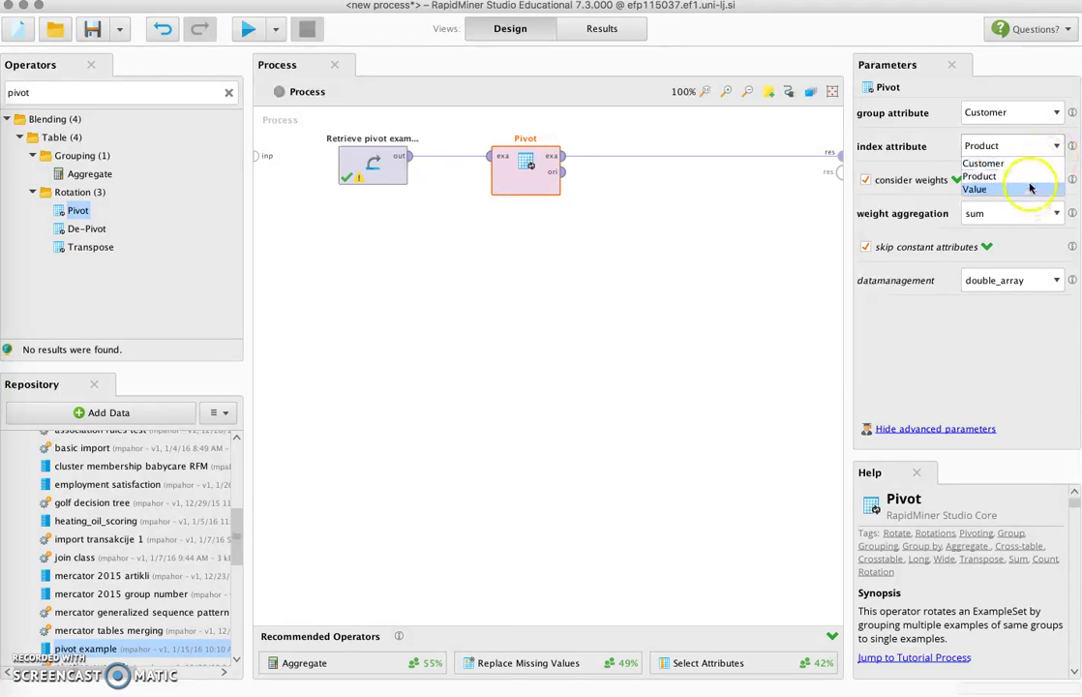
{"action": "left_click", "coordinate": [1032, 177]}
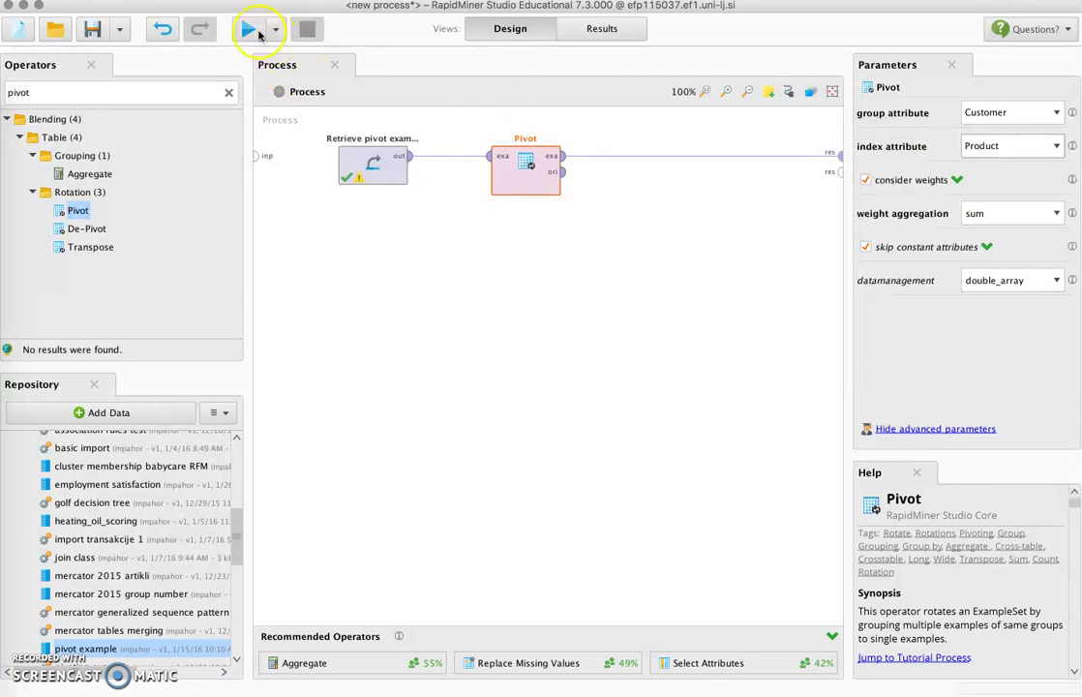
{"action": "left_click", "coordinate": [257, 33]}
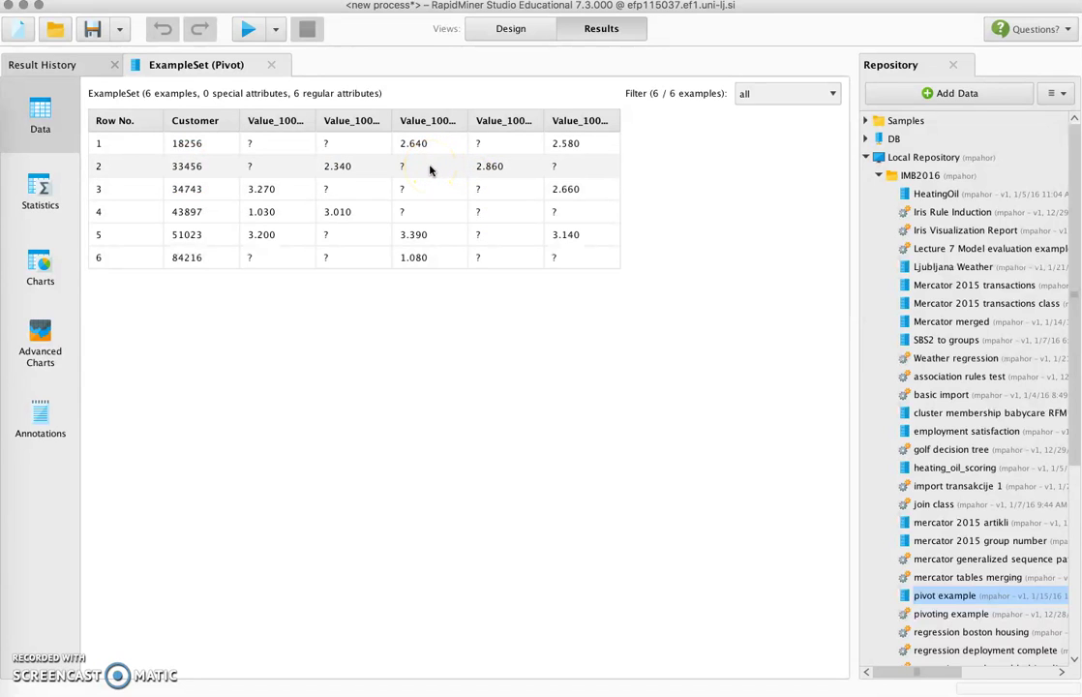
- Inspect the six pivoted customer rows with '?' for missing values, then return to Design
{"action": "left_click", "coordinate": [526, 29]}
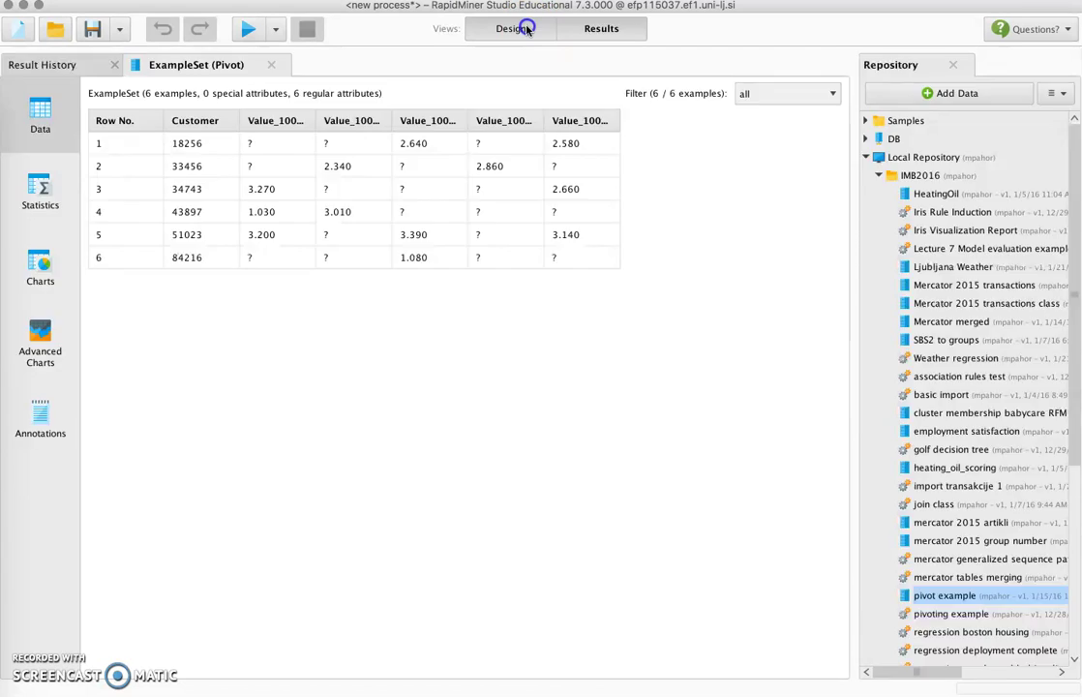
- Add Replace Missing Values after Pivot with default value zero and run the process
{"action": "double_click", "coordinate": [136, 86]}
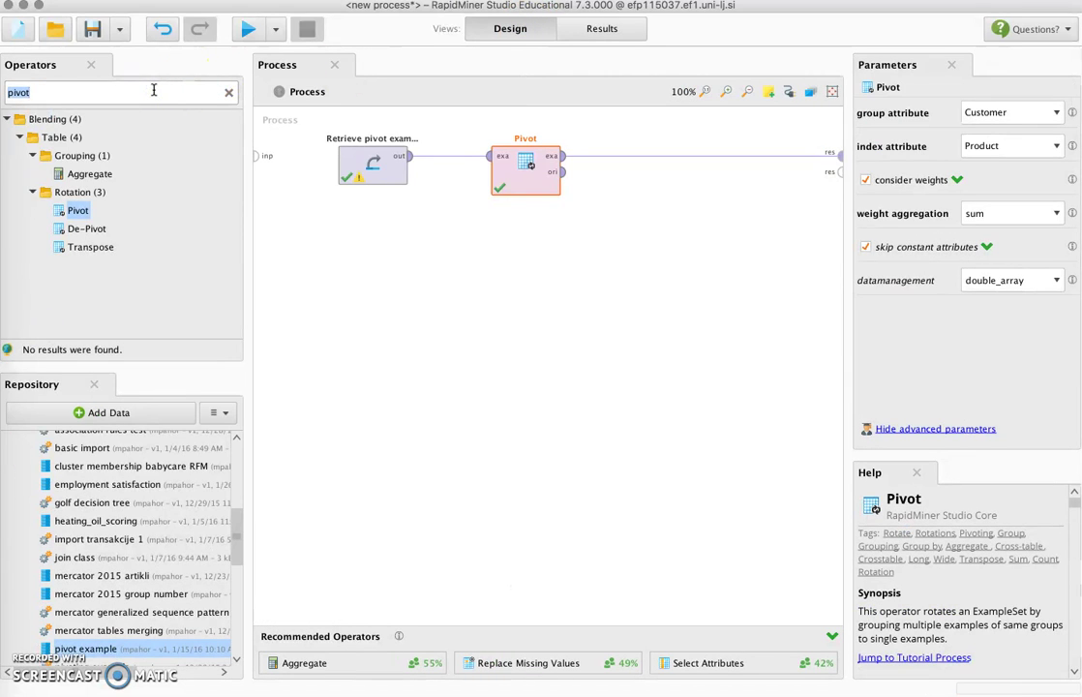
{"action": "type", "text": "missi"}
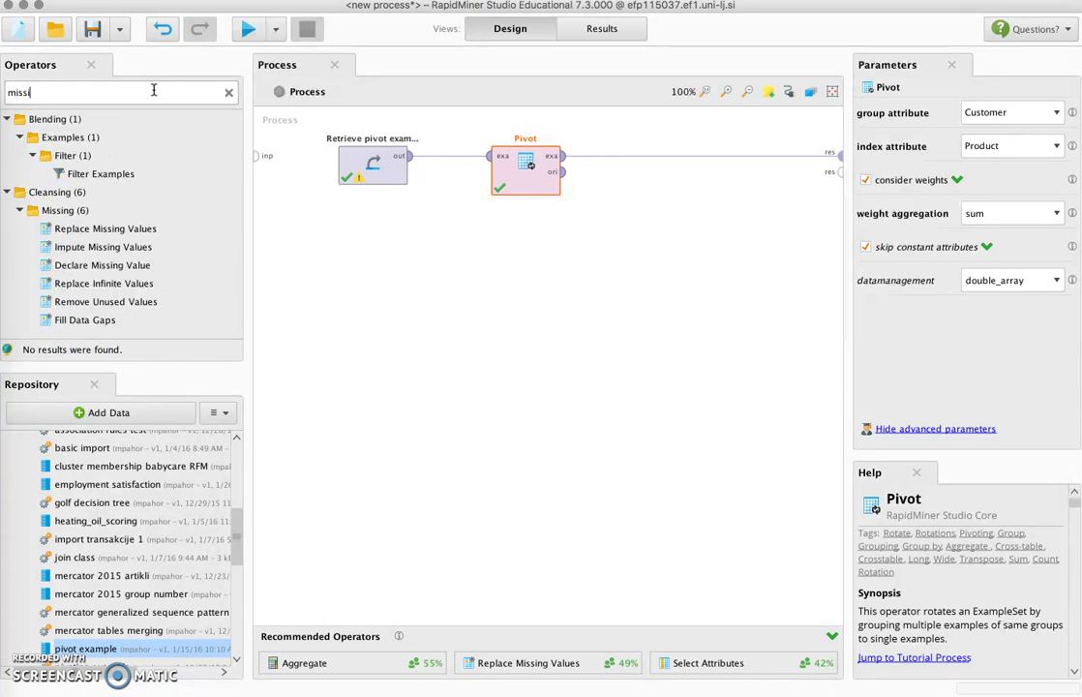
{"action": "left_click_drag", "start_coordinate": [155, 127], "coordinate": [654, 163]}
{"action": "left_click", "coordinate": [66, 229]}
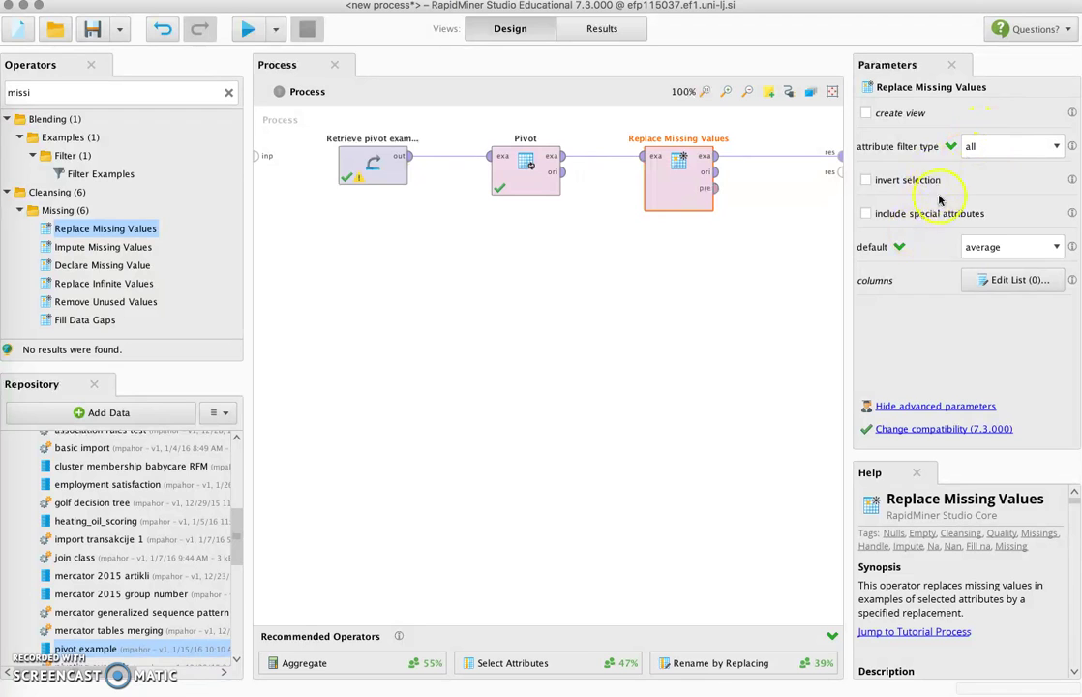
{"action": "left_click", "coordinate": [987, 247]}
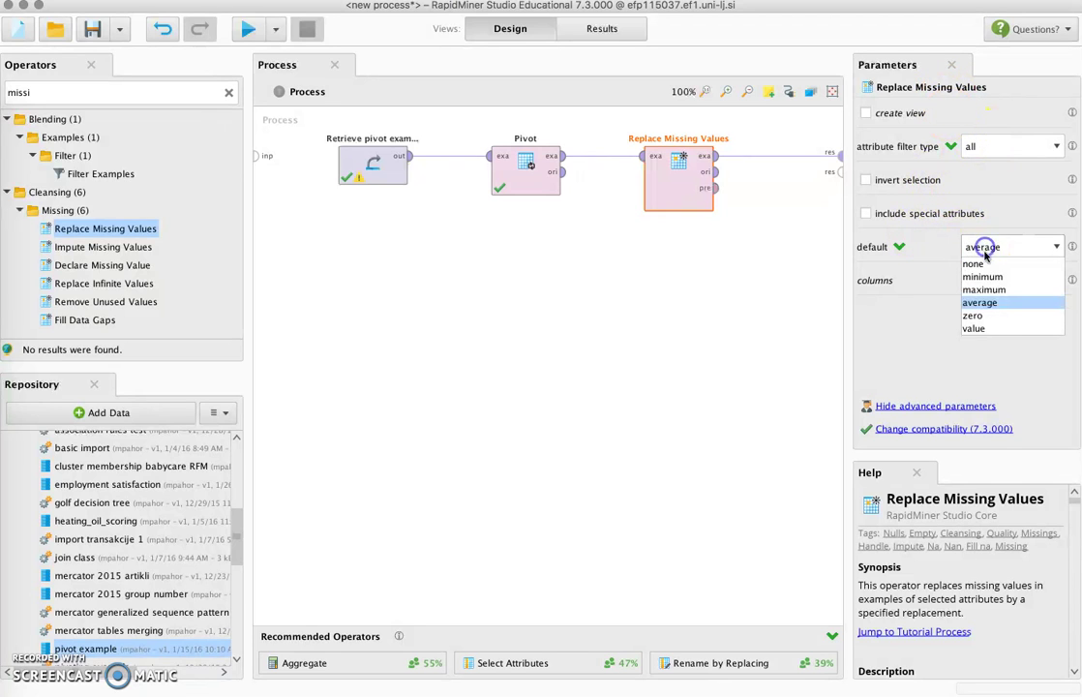
{"action": "left_click", "coordinate": [985, 318]}
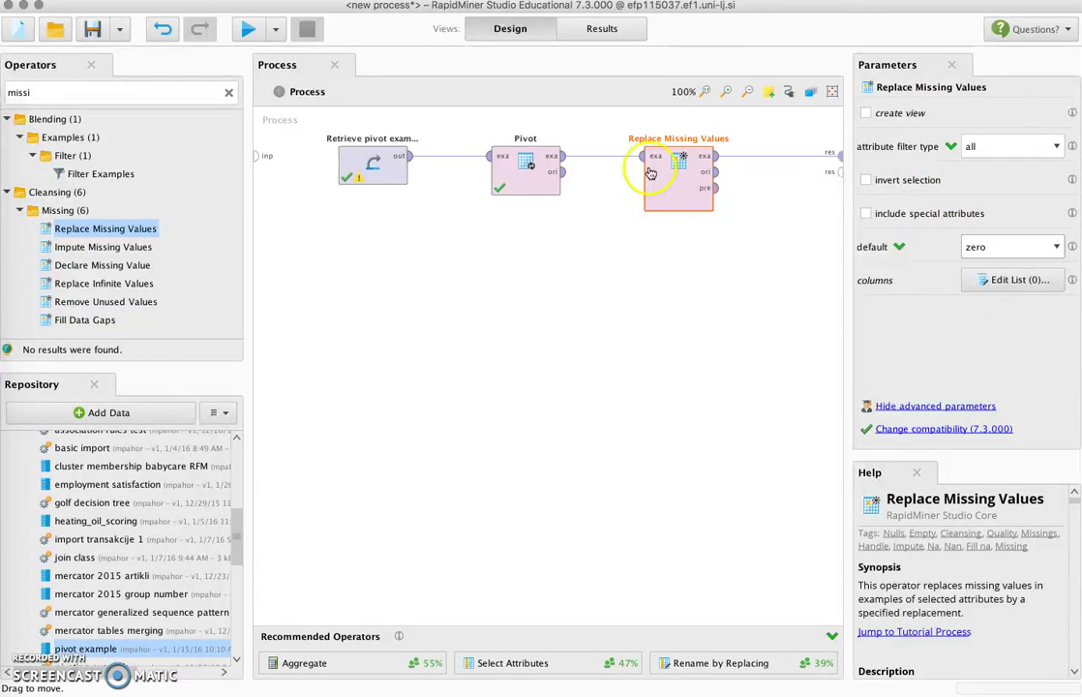
{"action": "left_click", "coordinate": [249, 31]}
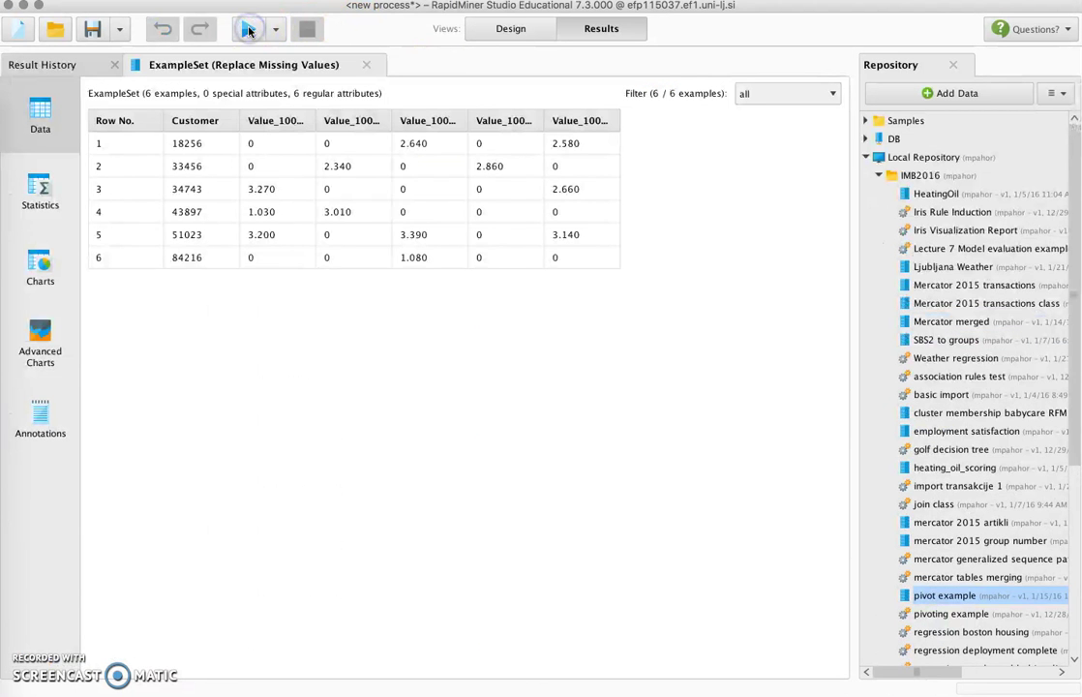
{"action": "left_click", "coordinate": [344, 164]}
{"action": "left_click", "coordinate": [415, 150]}
- In Design, search the Operators panel for 'aggr'
{"action": "left_click", "coordinate": [518, 34]}
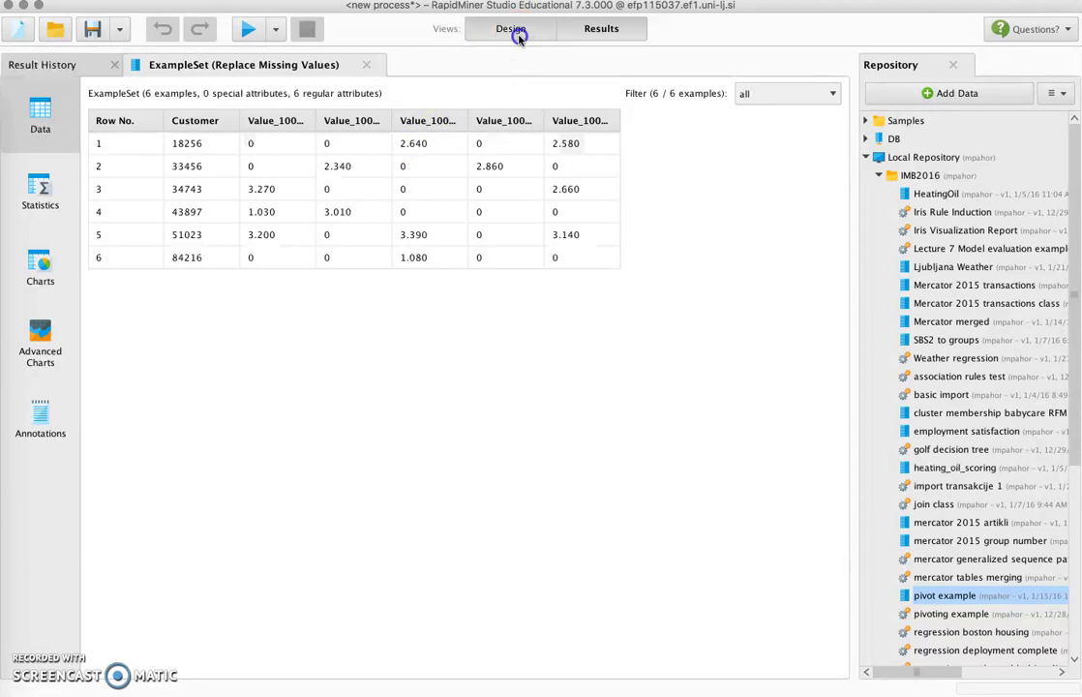
{"action": "double_click", "coordinate": [174, 92]}
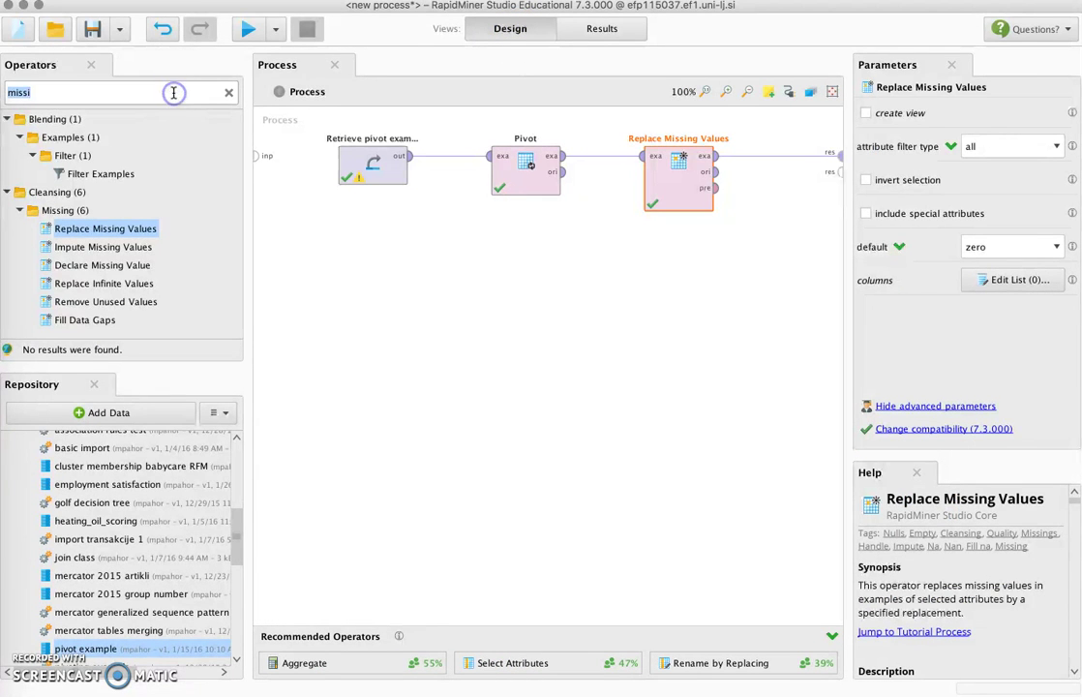
{"action": "type", "text": "agge"}
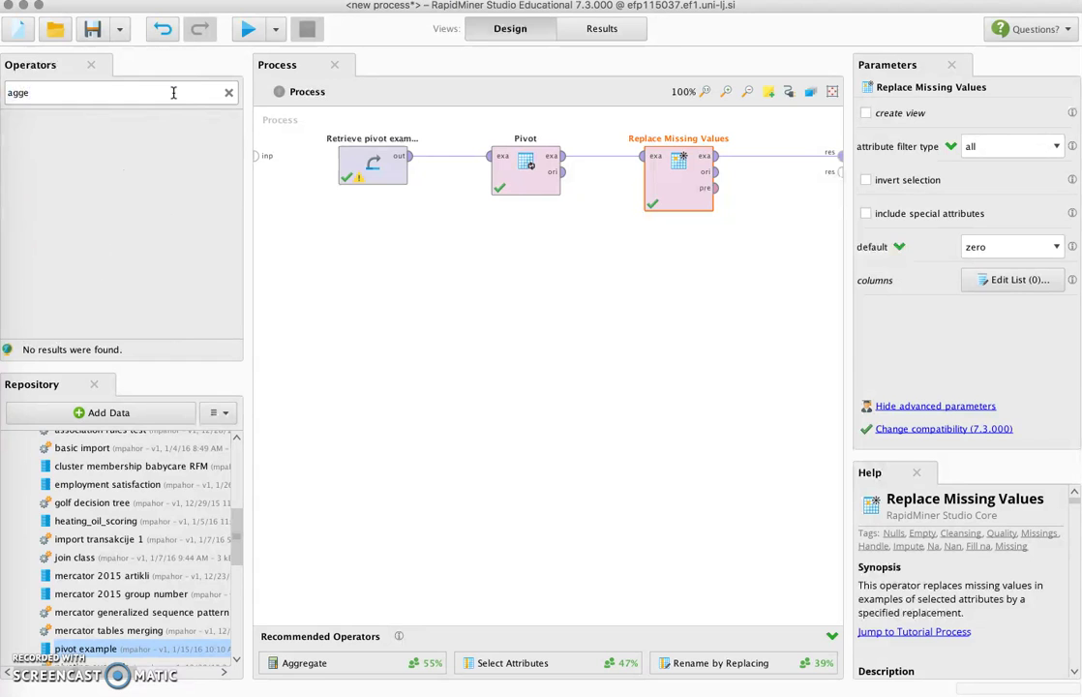
{"action": "key", "text": "BackSpace"}
{"action": "type", "text": "r"}
- Insert Aggregate between Retrieve pivot example and Pivot, shifting Pivot right, and select Aggregate
{"action": "left_click_drag", "start_coordinate": [96, 228], "coordinate": [87, 238]}
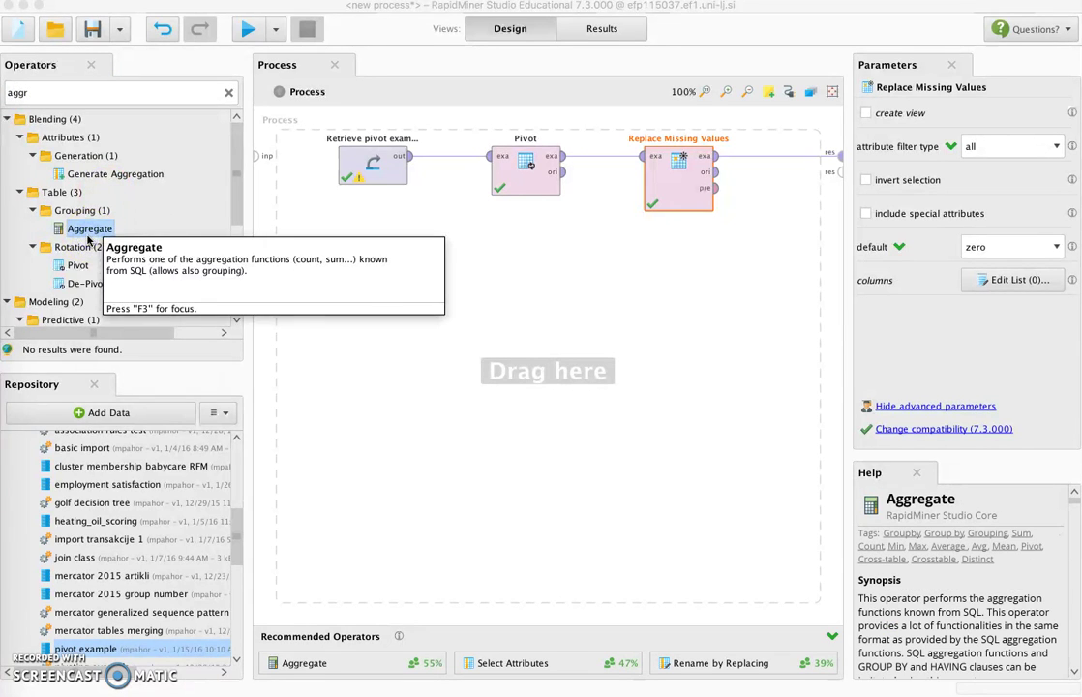
{"action": "left_click_drag", "start_coordinate": [512, 175], "coordinate": [569, 181]}
{"action": "left_click_drag", "start_coordinate": [92, 229], "coordinate": [471, 162]}
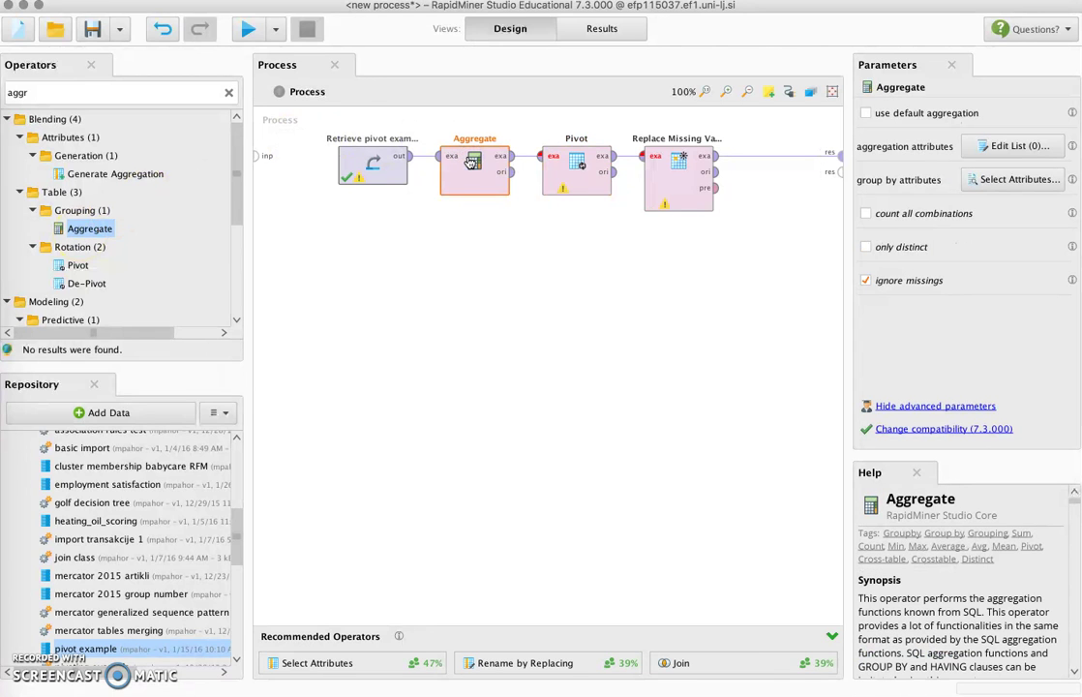
{"action": "mouse_move", "coordinate": [372, 166]}
{"action": "left_mouse_down"}
{"action": "mouse_move", "coordinate": [365, 201]}
{"action": "mouse_move", "coordinate": [372, 166]}
{"action": "left_mouse_up"}
{"action": "left_click", "coordinate": [588, 186]}
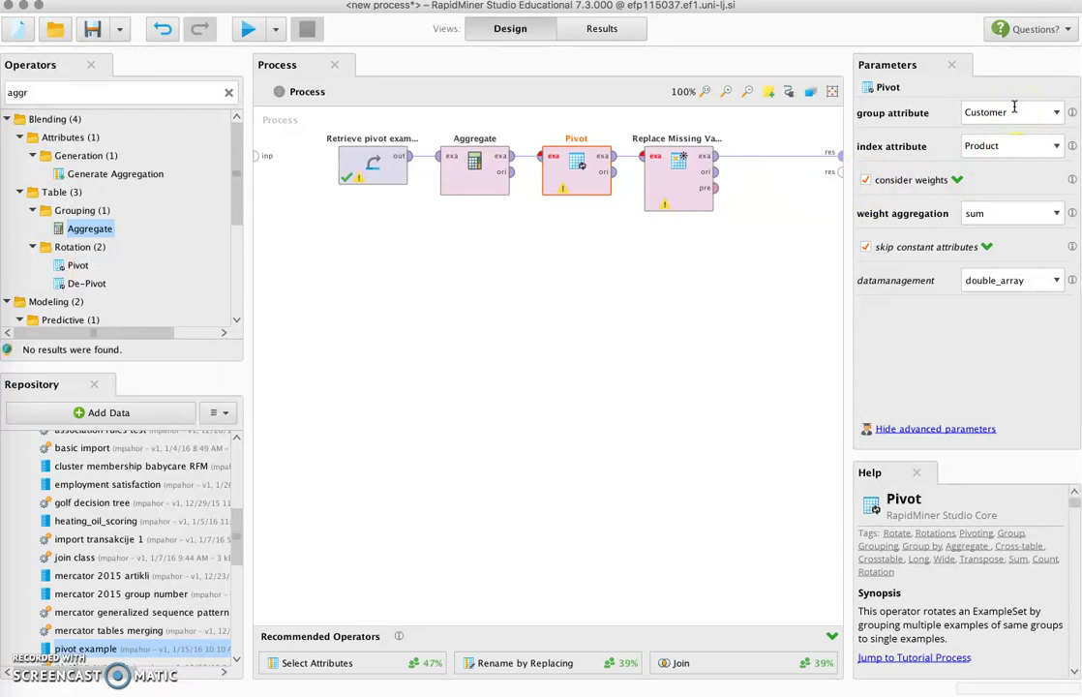
{"action": "left_click", "coordinate": [1017, 145]}
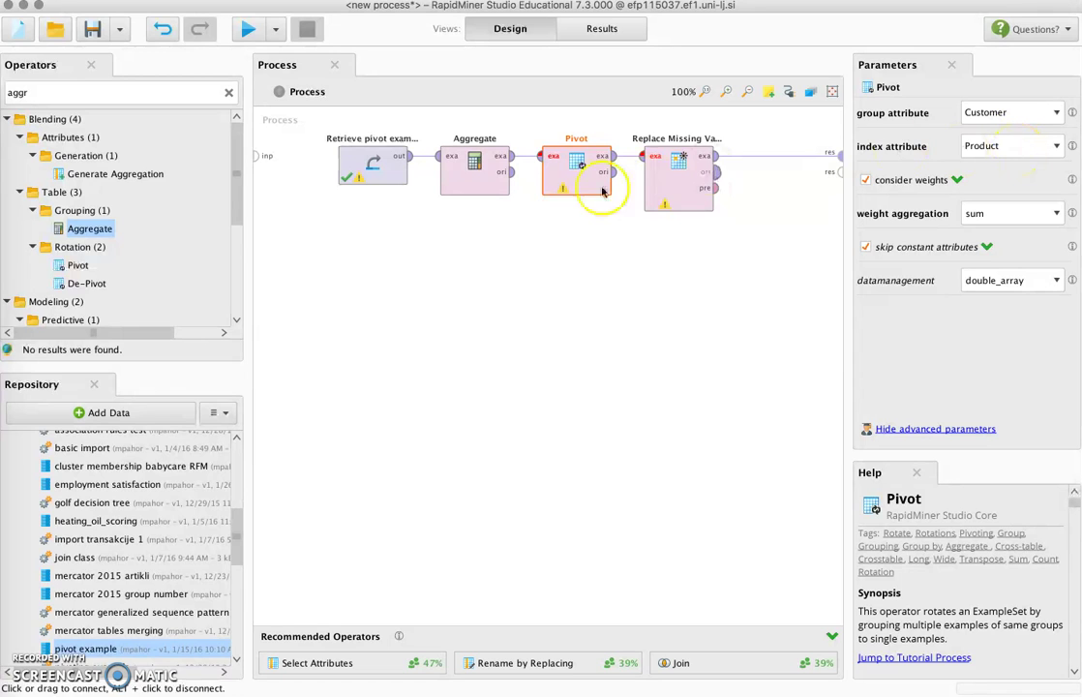
{"action": "left_click", "coordinate": [474, 174]}
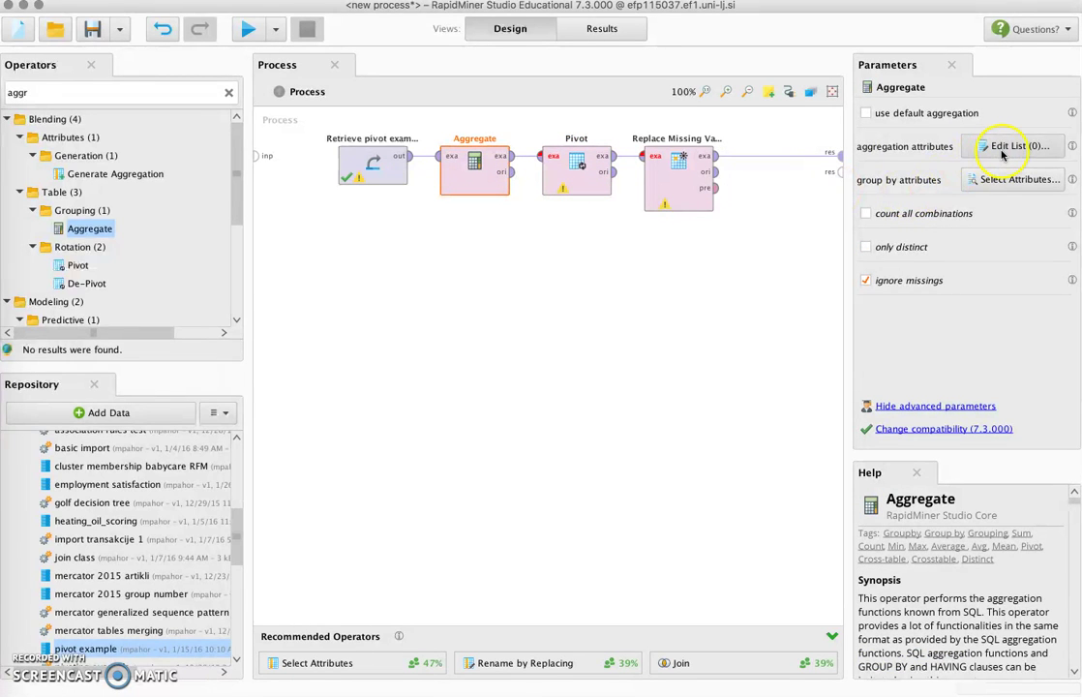
- Set Aggregate's group by attributes to Customer and Product
{"action": "left_click", "coordinate": [1011, 180]}
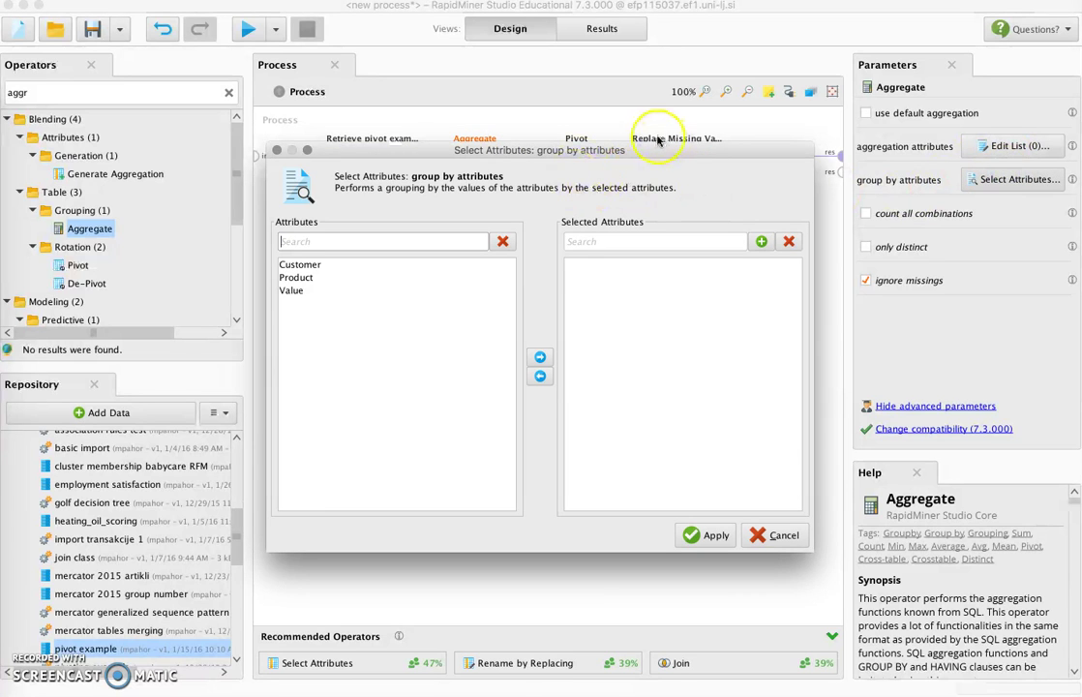
{"action": "left_click", "coordinate": [608, 154]}
{"action": "left_click_drag", "start_coordinate": [607, 154], "coordinate": [704, 213]}
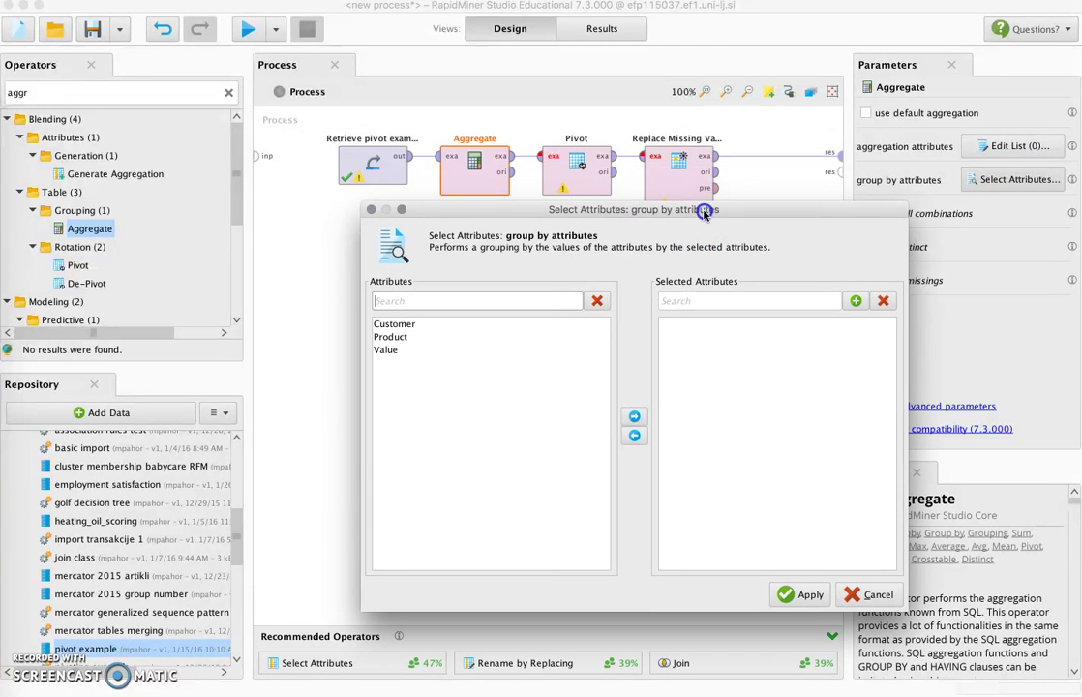
{"action": "left_click", "coordinate": [401, 323]}
{"action": "left_click", "coordinate": [400, 336], "text": "shift"}
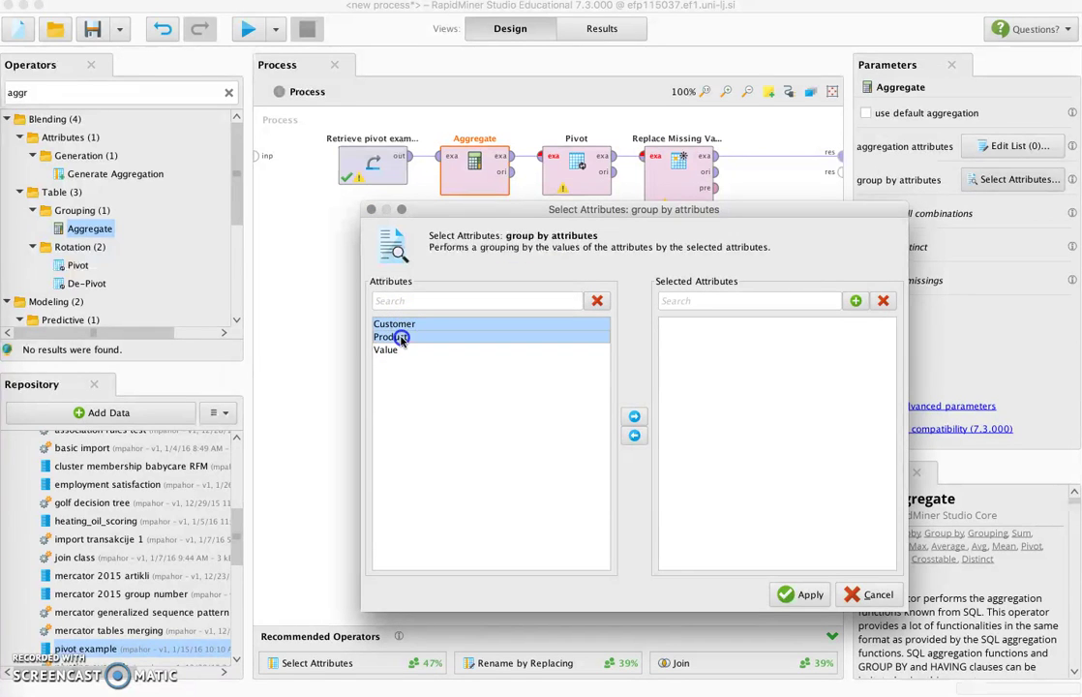
{"action": "left_click", "coordinate": [633, 417]}
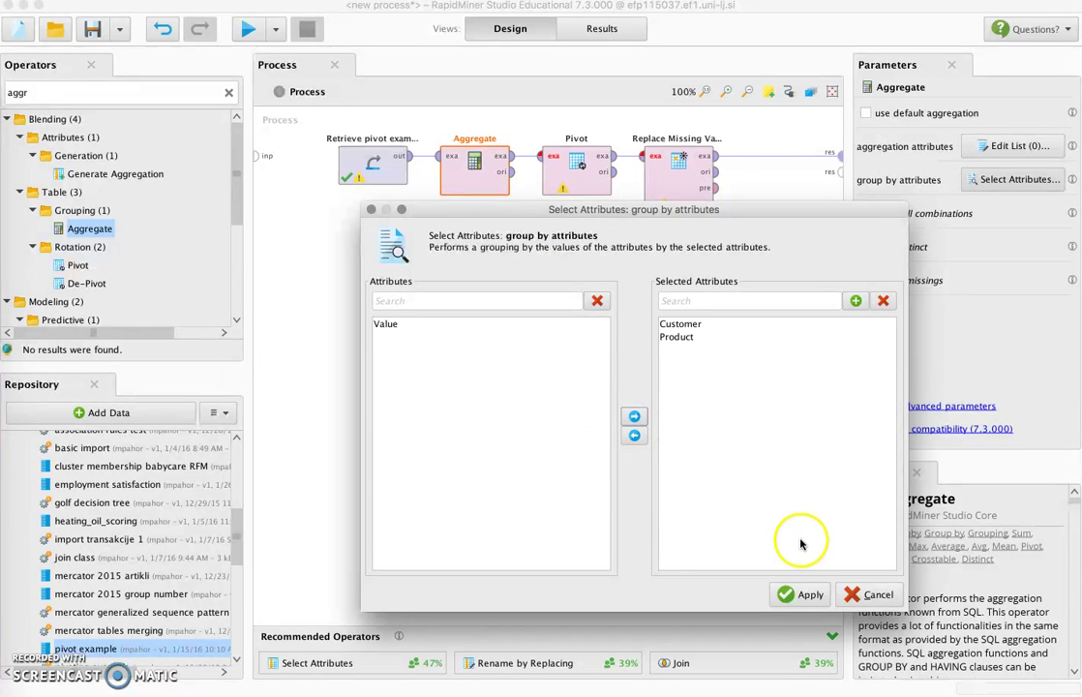
{"action": "left_click", "coordinate": [799, 588]}
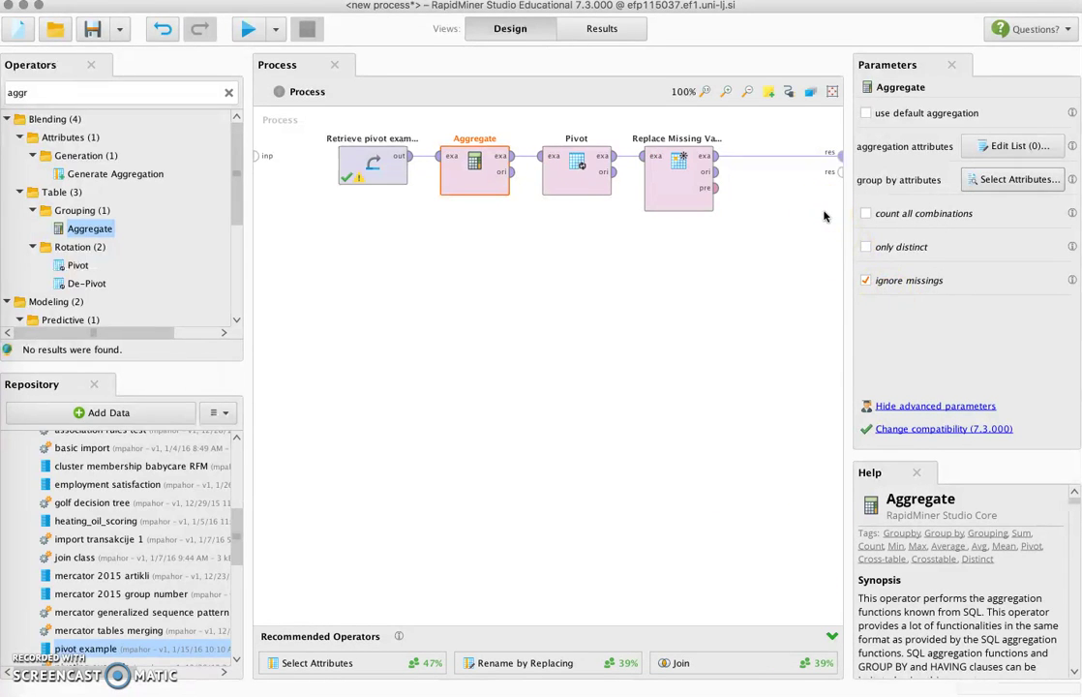
- In the aggregation attributes list, set the first row to Value with sum
{"action": "left_click", "coordinate": [1007, 145]}
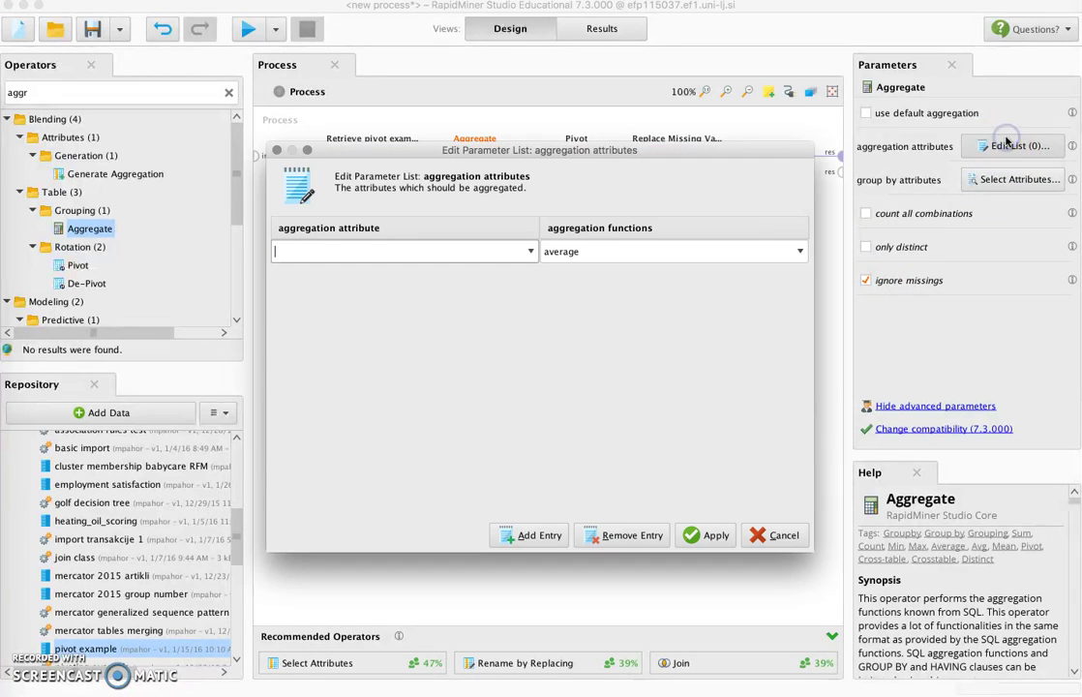
{"action": "left_click", "coordinate": [530, 251]}
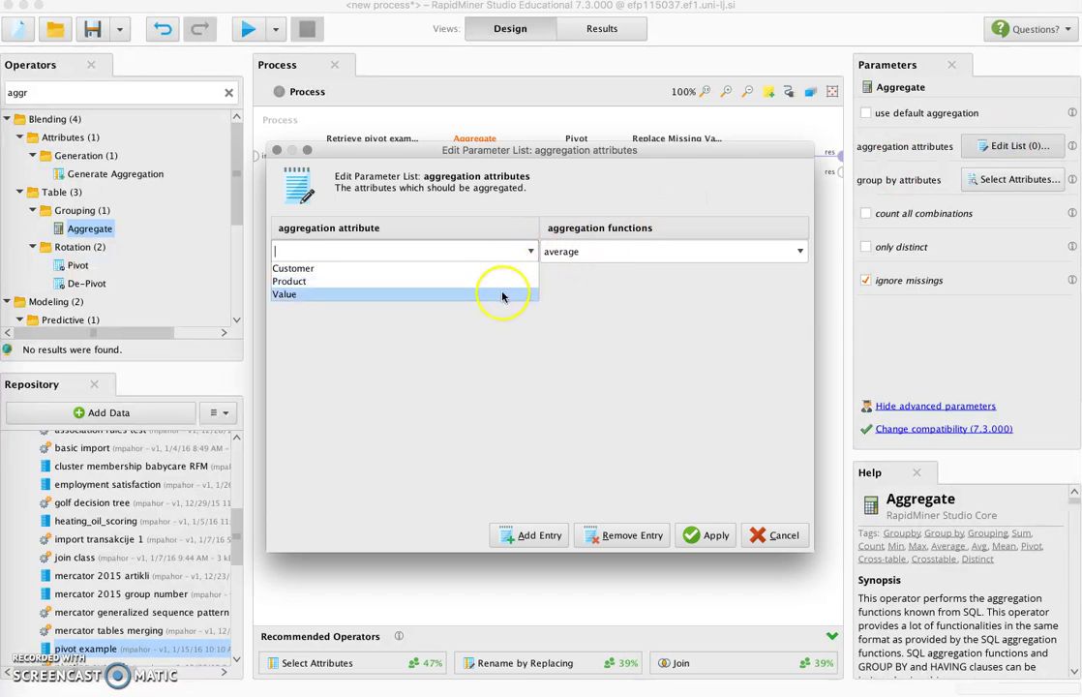
{"action": "left_click", "coordinate": [502, 293]}
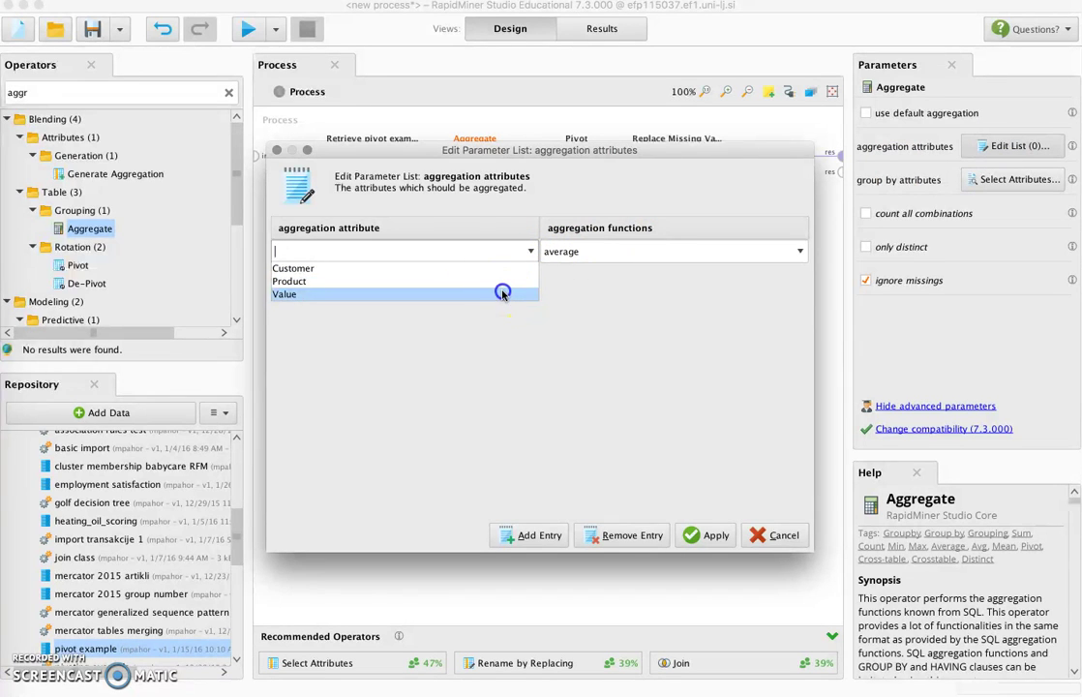
{"action": "left_click", "coordinate": [801, 252]}
{"action": "scroll", "coordinate": [763, 346], "scroll_direction": "down", "scroll_amount": 2}
{"action": "scroll", "coordinate": [762, 346], "scroll_direction": "down", "scroll_amount": 3}
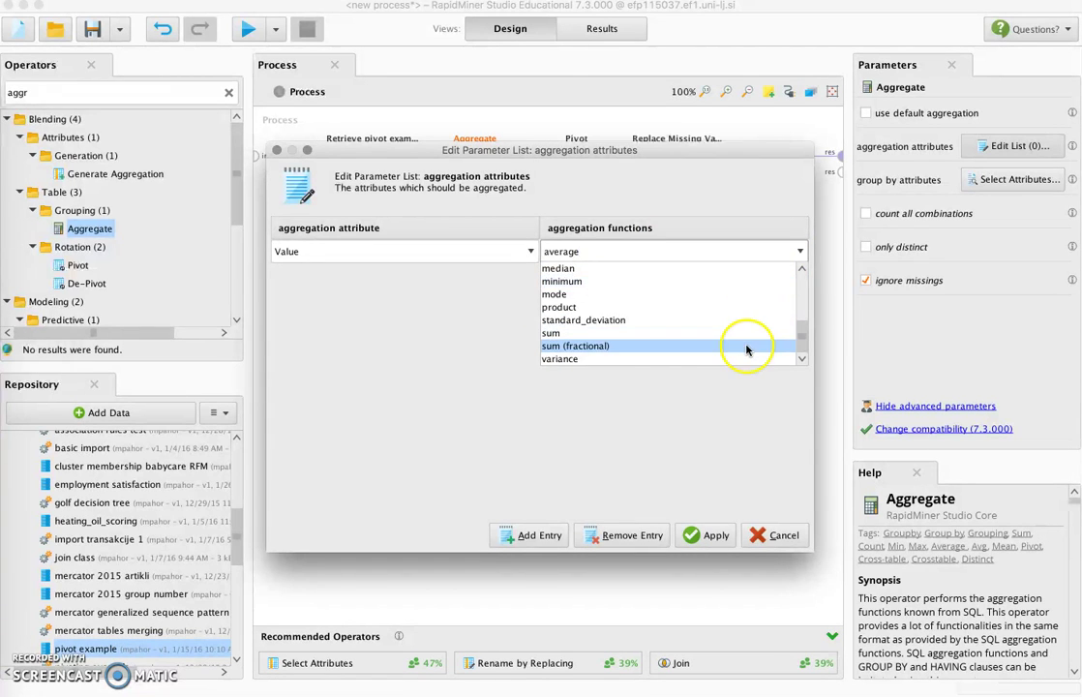
{"action": "left_click", "coordinate": [744, 333]}
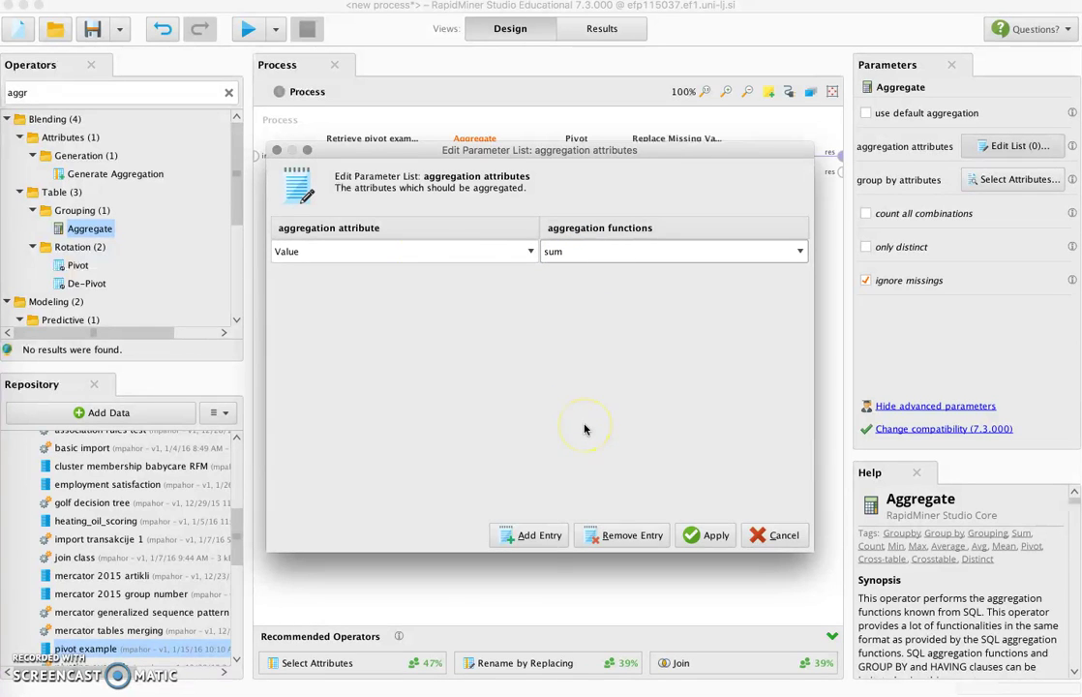
- Add a second aggregation row with Value and count, and apply the list
{"action": "left_click", "coordinate": [534, 544]}
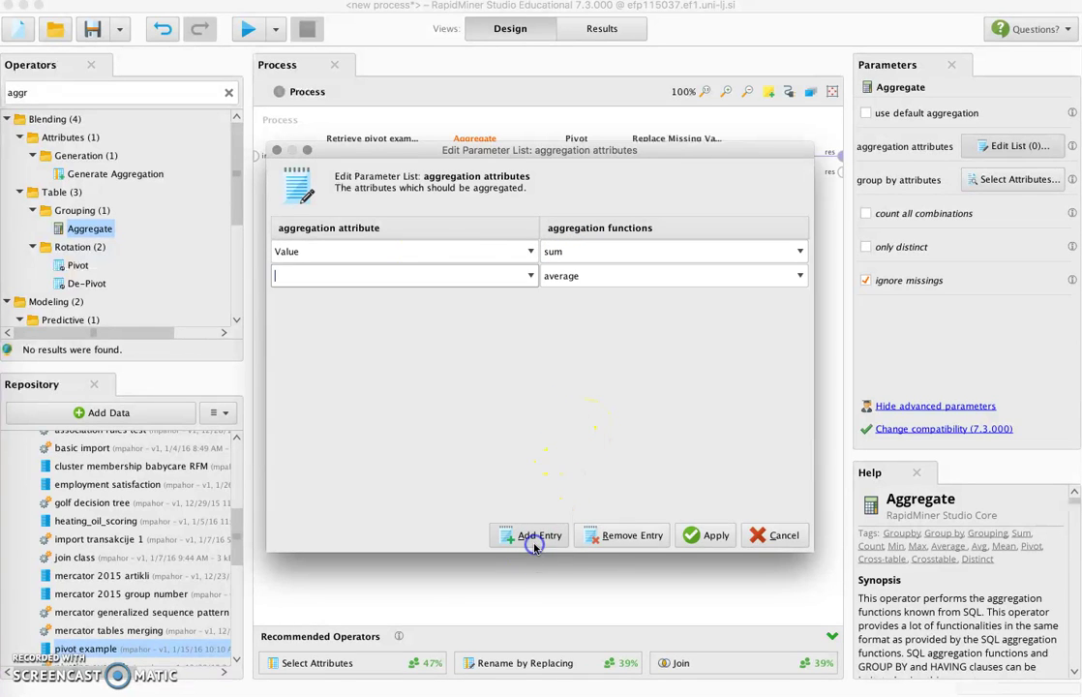
{"action": "left_click", "coordinate": [529, 276]}
{"action": "left_click", "coordinate": [505, 317]}
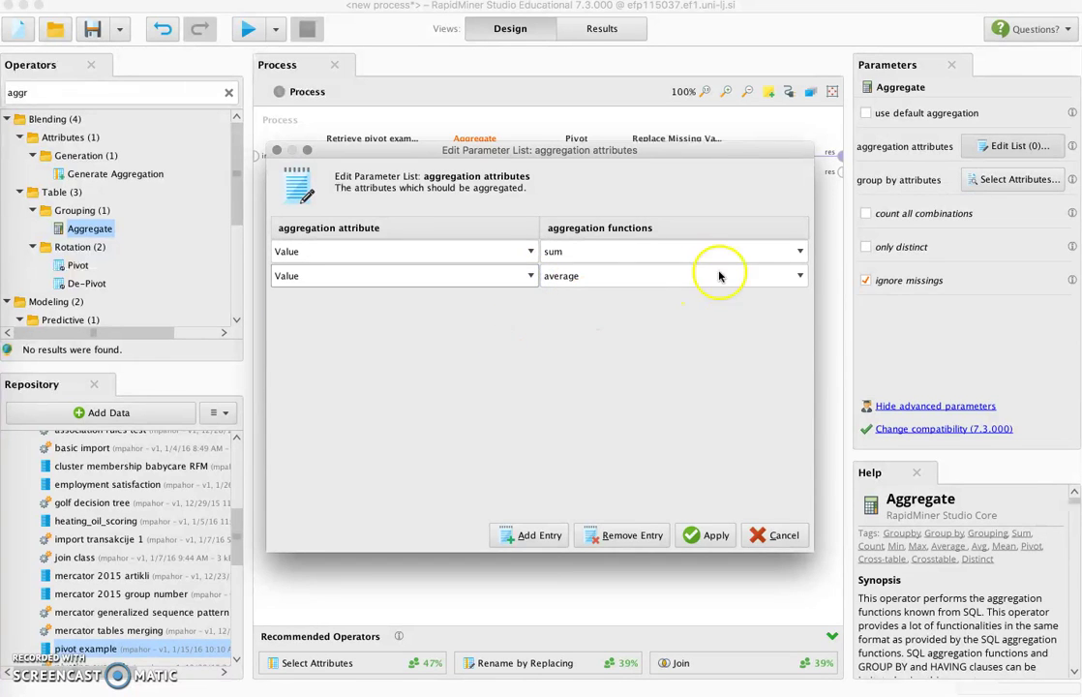
{"action": "left_click", "coordinate": [786, 277]}
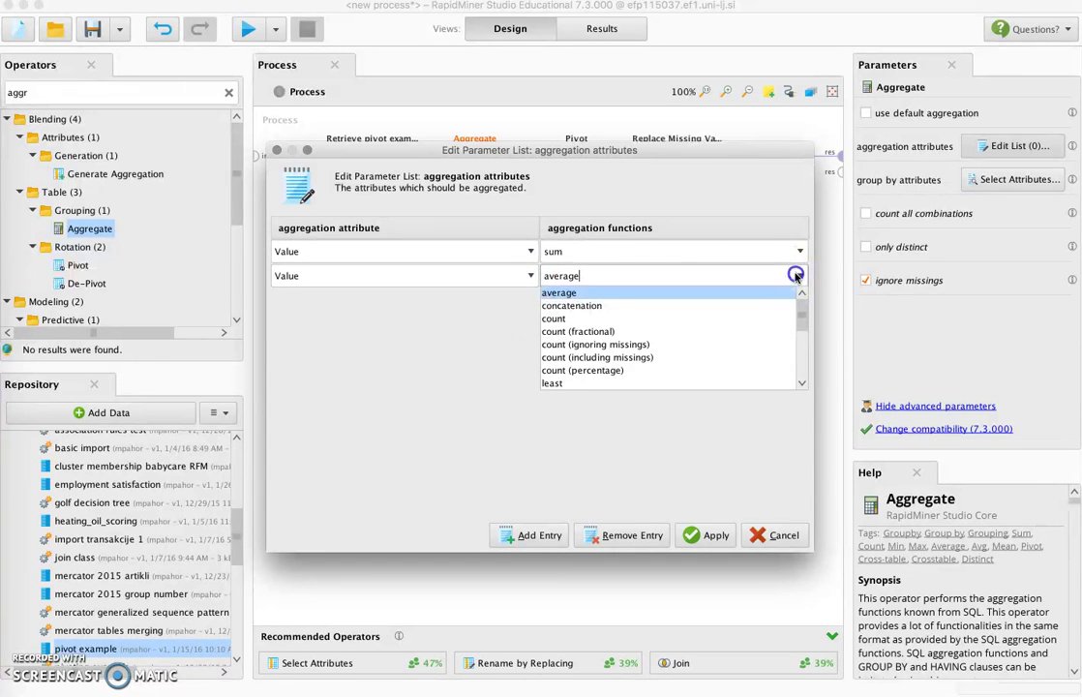
{"action": "left_click", "coordinate": [774, 318]}
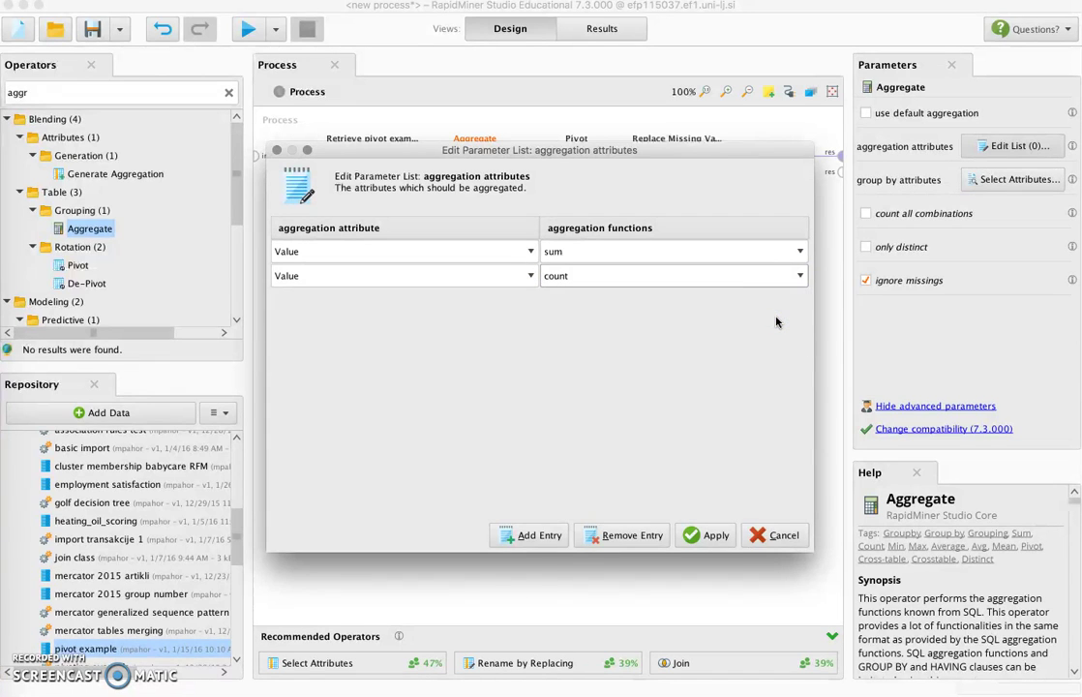
{"action": "left_click", "coordinate": [707, 533]}
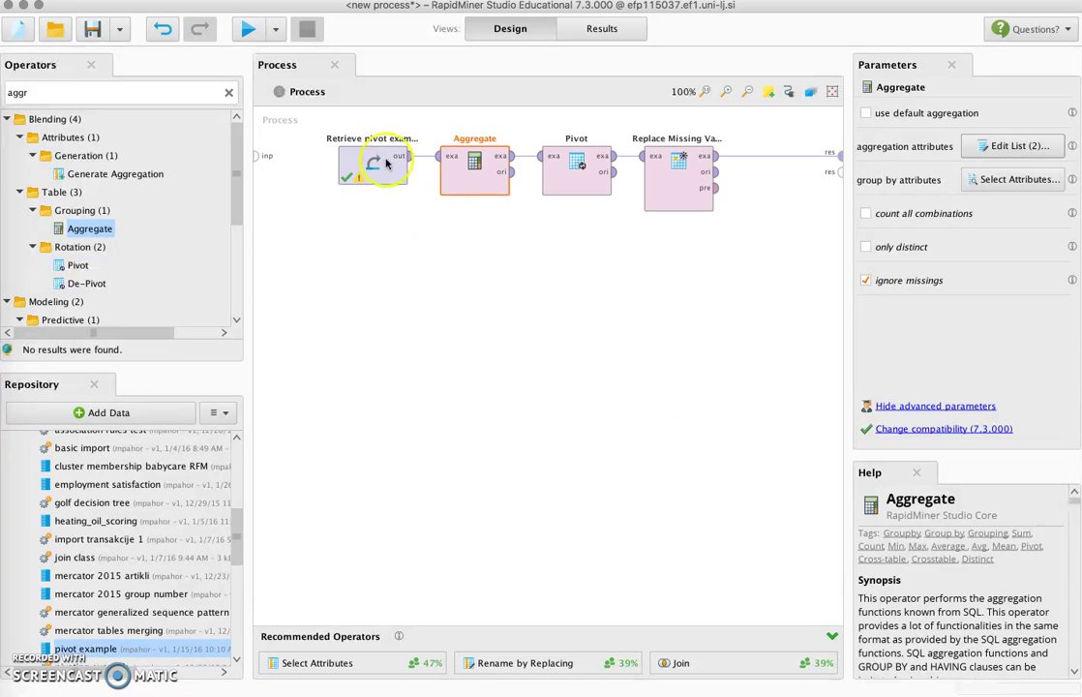
- Run the process and widen the first sum(Value) column header to read its name
{"action": "left_click", "coordinate": [248, 29]}
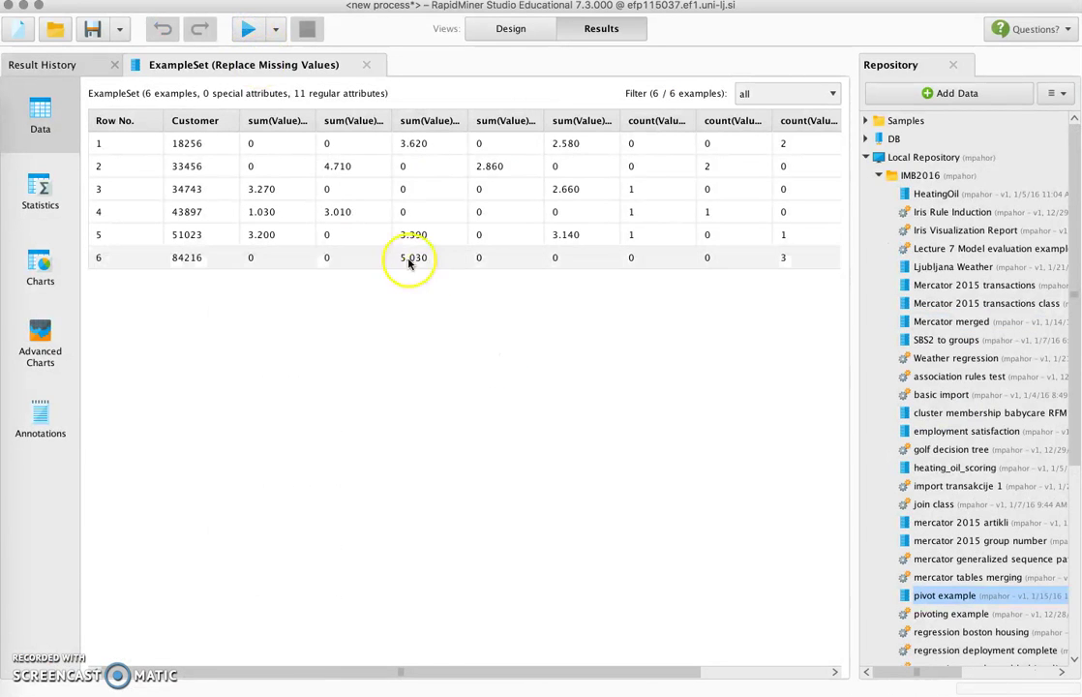
{"action": "left_click_drag", "start_coordinate": [320, 117], "coordinate": [364, 115]}
{"action": "left_click", "coordinate": [321, 119]}
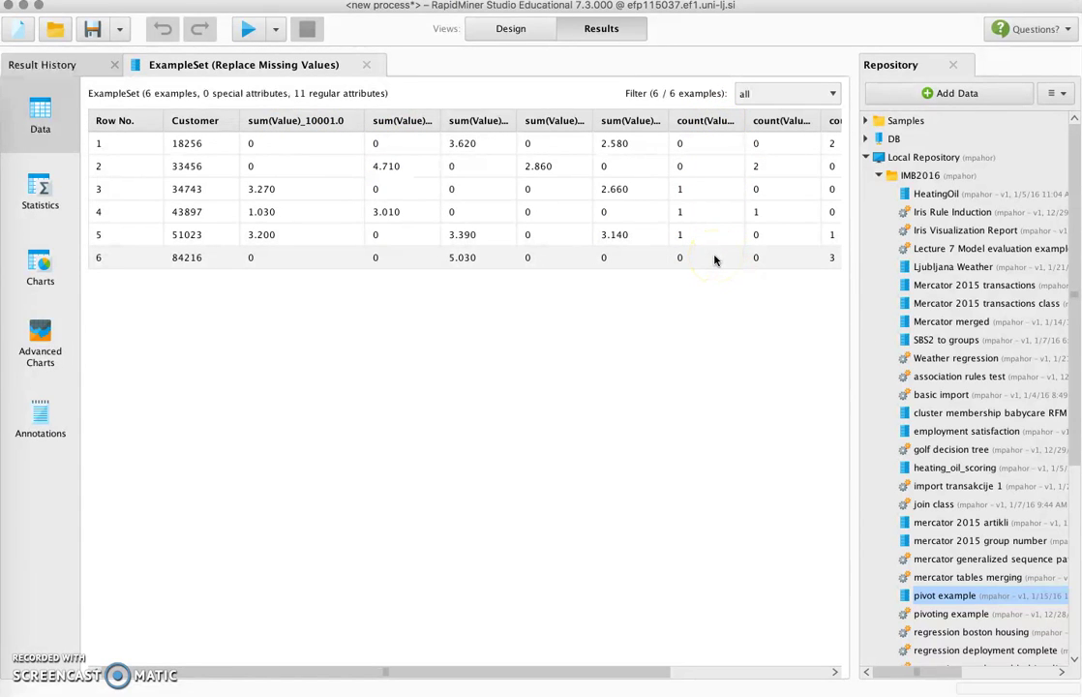
- Back in Design, shift Pivot and Replace Missing Values right to make room
{"action": "left_click", "coordinate": [511, 31]}
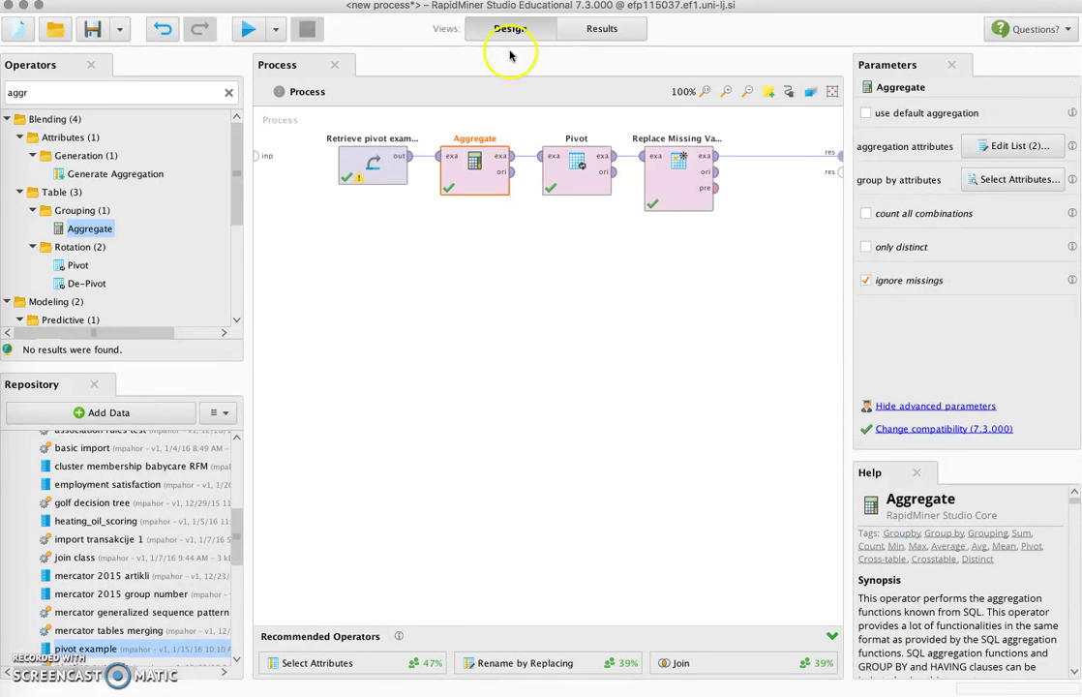
{"action": "left_click", "coordinate": [740, 242]}
{"action": "left_click_drag", "start_coordinate": [740, 242], "coordinate": [533, 114]}
{"action": "left_click_drag", "start_coordinate": [556, 174], "coordinate": [657, 174]}
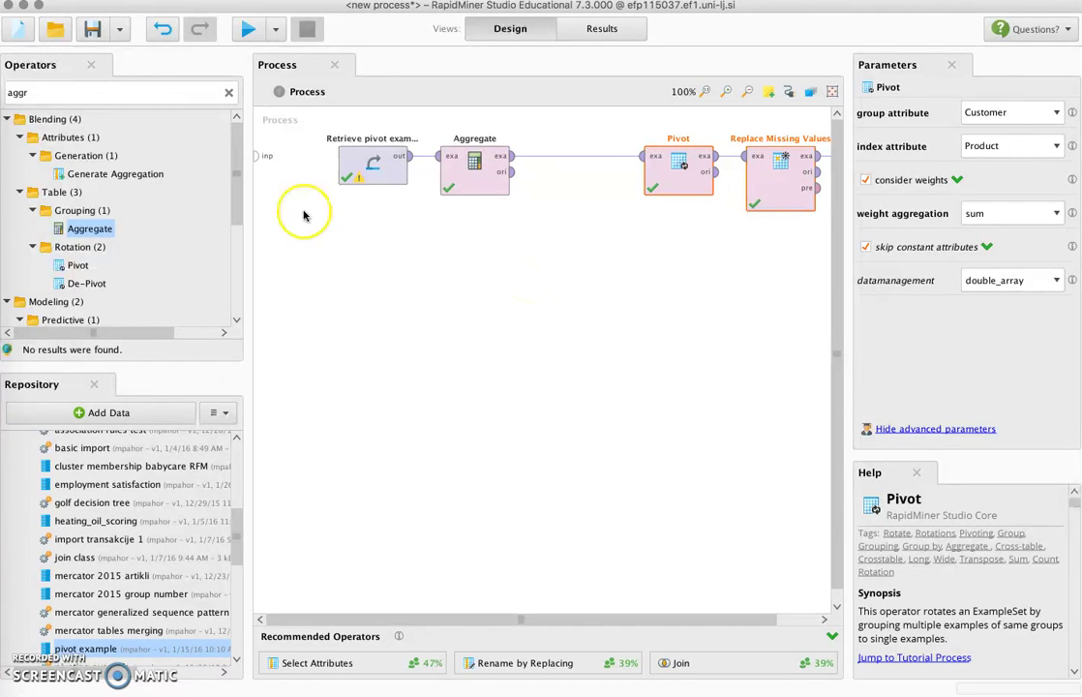
- Search operators for 'rena' and drop Rename on the Aggregate–Pivot connection
{"action": "double_click", "coordinate": [175, 89]}
{"action": "type", "text": "rena"}
{"action": "left_click", "coordinate": [84, 214]}
{"action": "left_click_drag", "start_coordinate": [84, 213], "coordinate": [576, 167]}
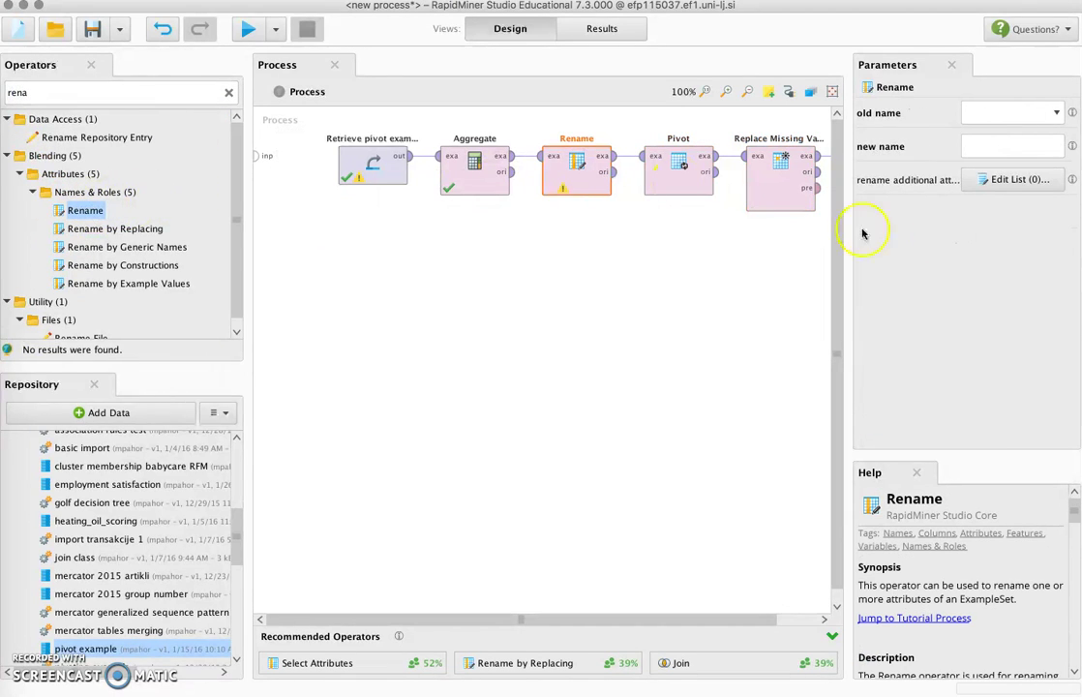
- Choose sum(Value) as Rename's old name for value, then list the additional attributes to rename
{"action": "left_click", "coordinate": [1055, 115]}
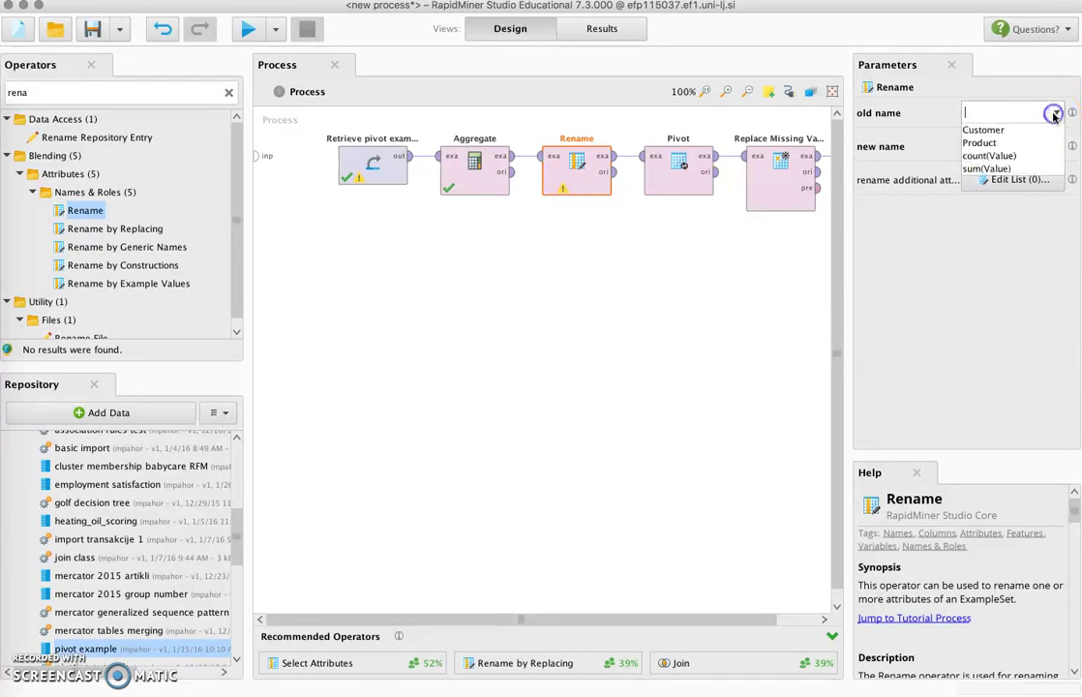
{"action": "left_click", "coordinate": [1035, 168]}
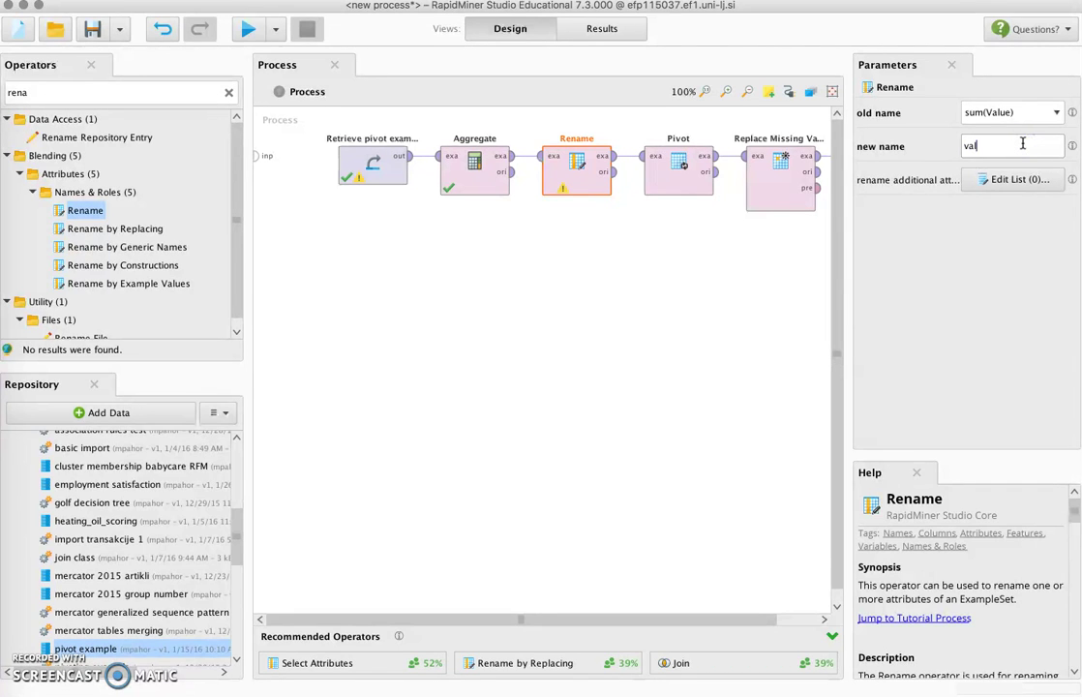
{"action": "left_click", "coordinate": [1011, 184]}
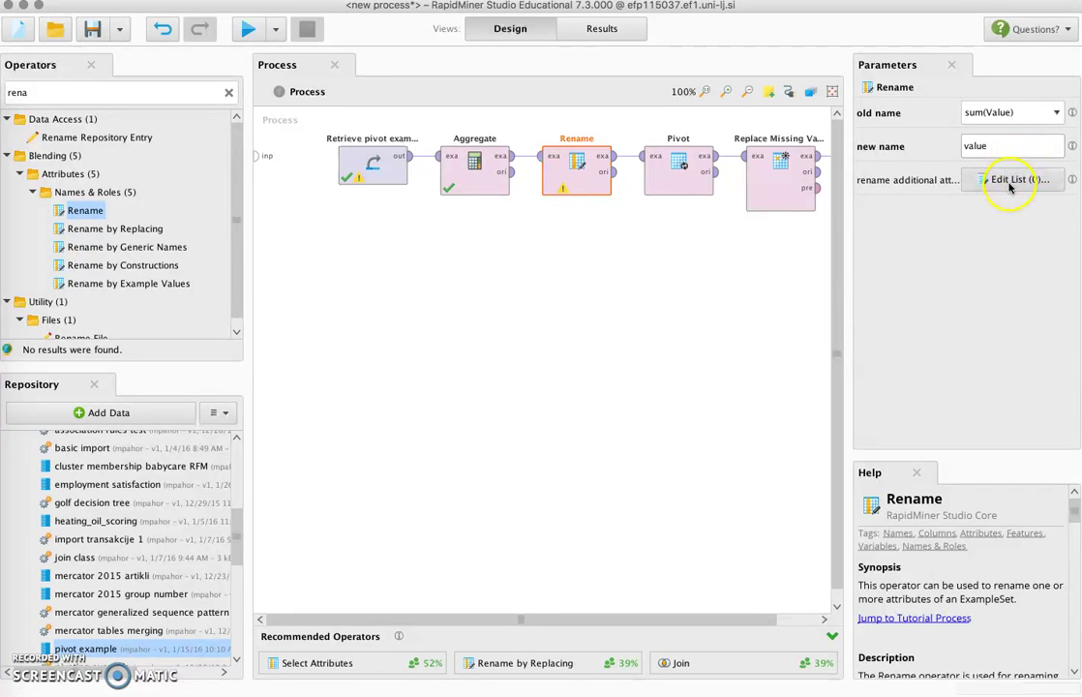
{"action": "left_click", "coordinate": [1009, 185]}
{"action": "left_click", "coordinate": [524, 249]}
{"action": "left_click", "coordinate": [528, 251]}
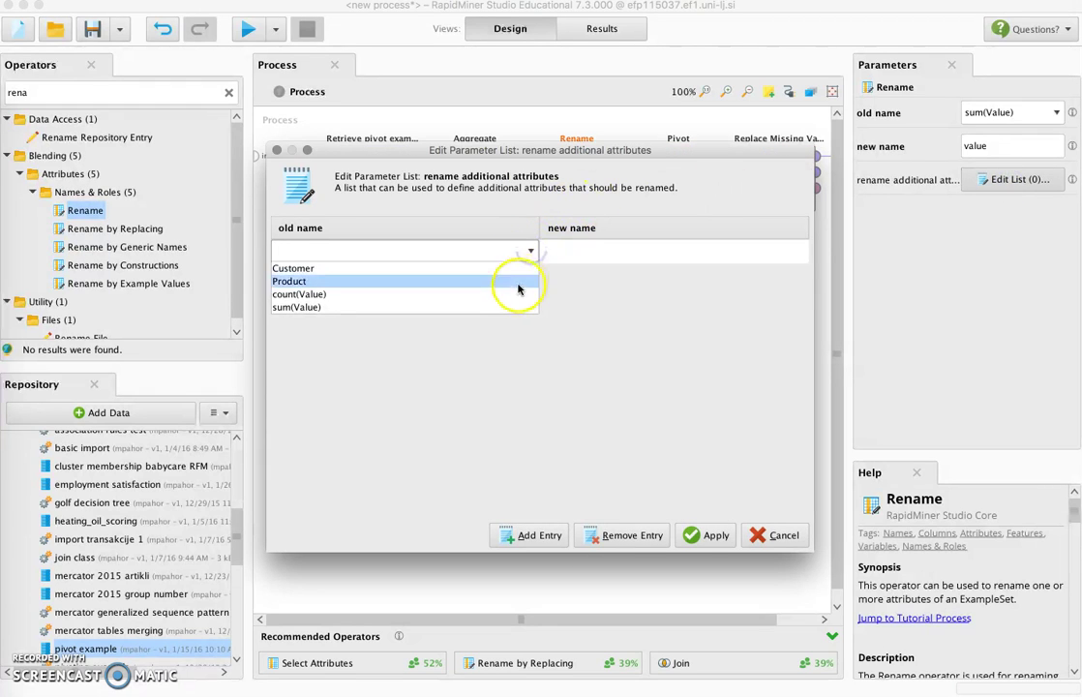
- Add an additional rename entry turning count(Value) into 'transaction' and apply it
{"action": "left_click", "coordinate": [514, 294]}
{"action": "left_click", "coordinate": [595, 243]}
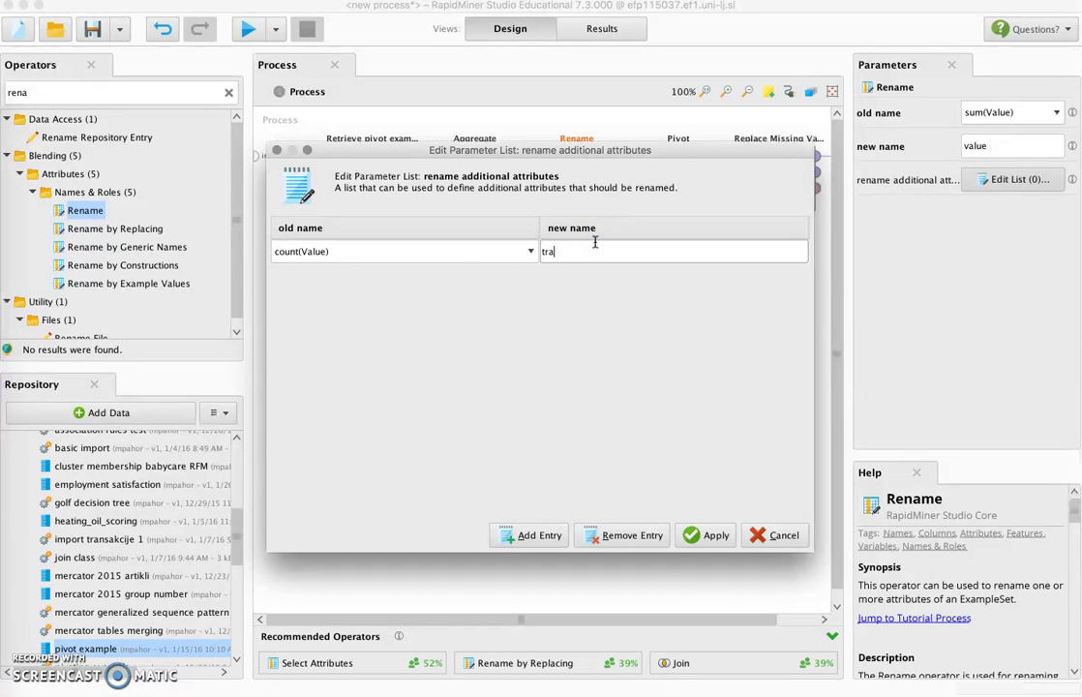
{"action": "type", "text": "transaction"}
{"action": "left_click", "coordinate": [705, 535]}
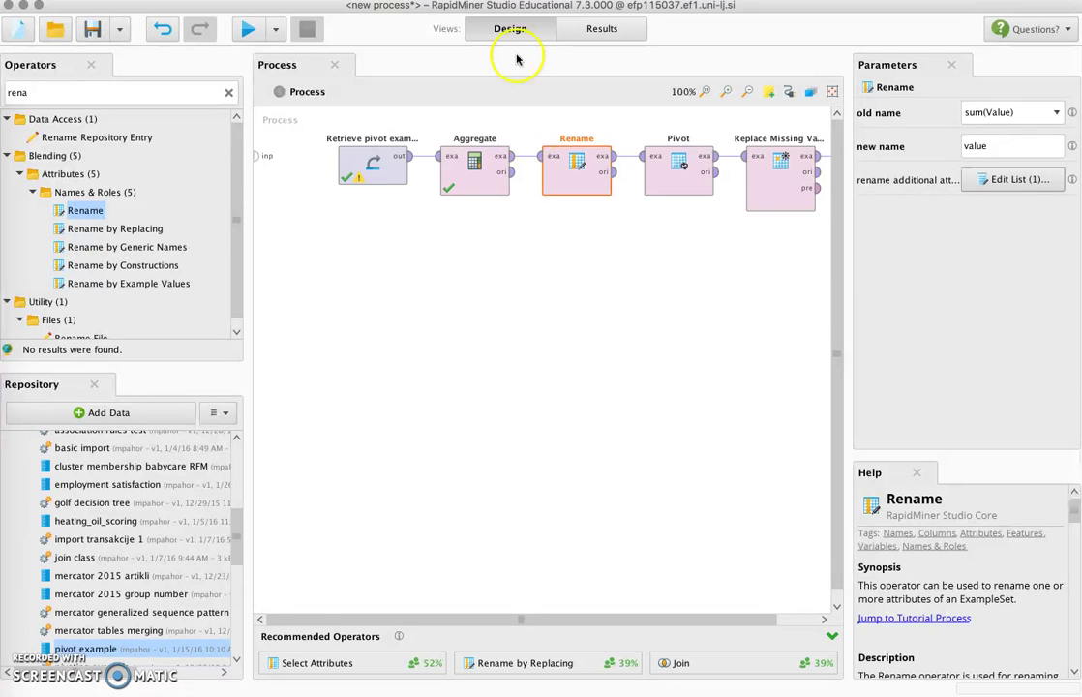
- Run the process and inspect the six customer rows with value_ and transaction_ columns
{"action": "left_click", "coordinate": [248, 27]}
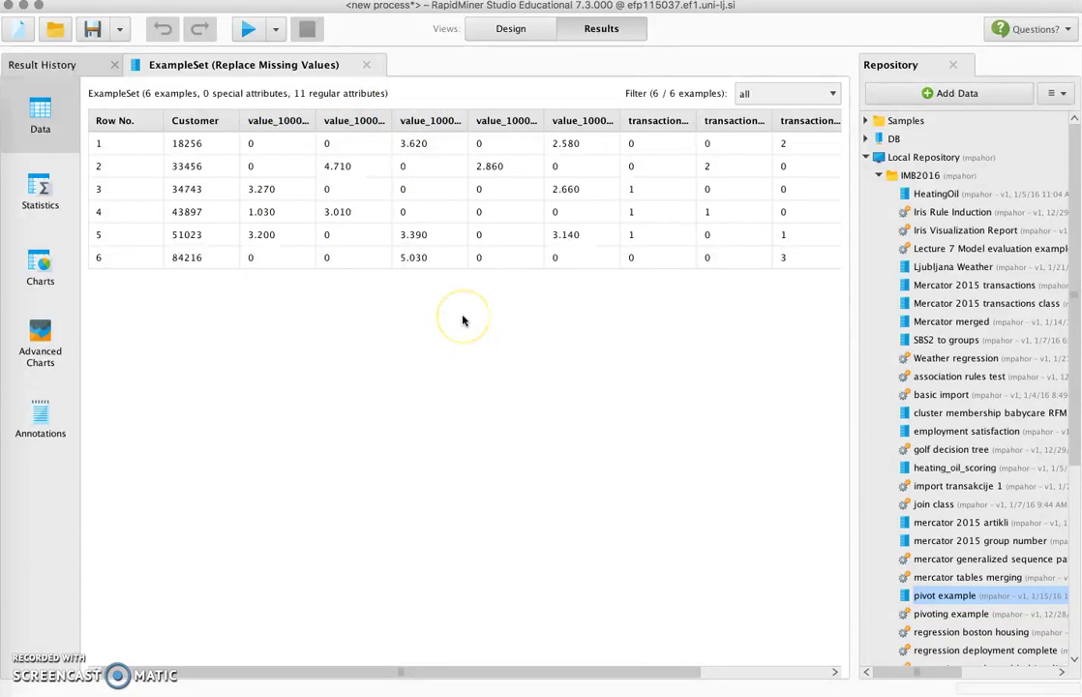
{"action": "left_click", "coordinate": [623, 264]}
{"action": "left_click", "coordinate": [651, 308]}
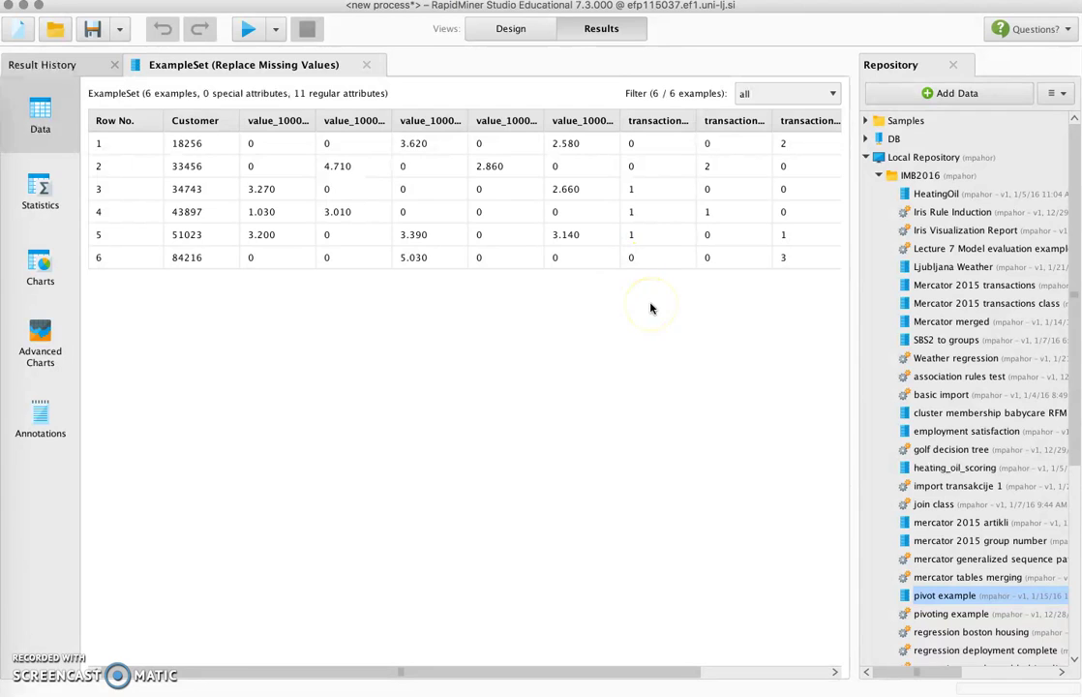